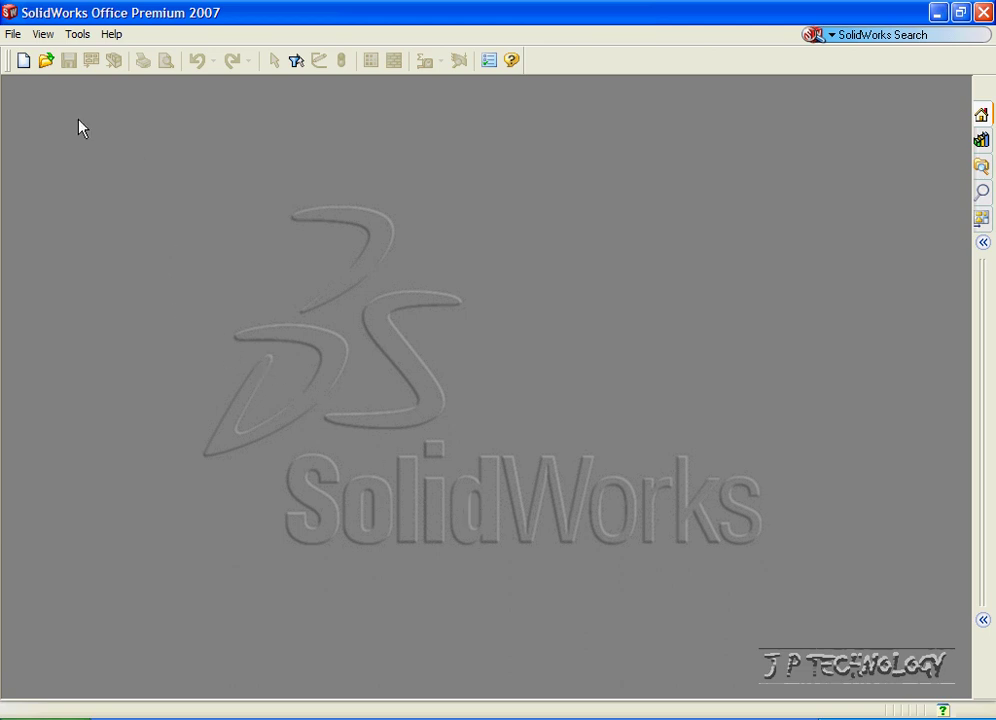
# - Create a new ASM-MM-ANSI assembly and show its origin
pyautogui.click(13, 34)
pyautogui.click(40, 56)
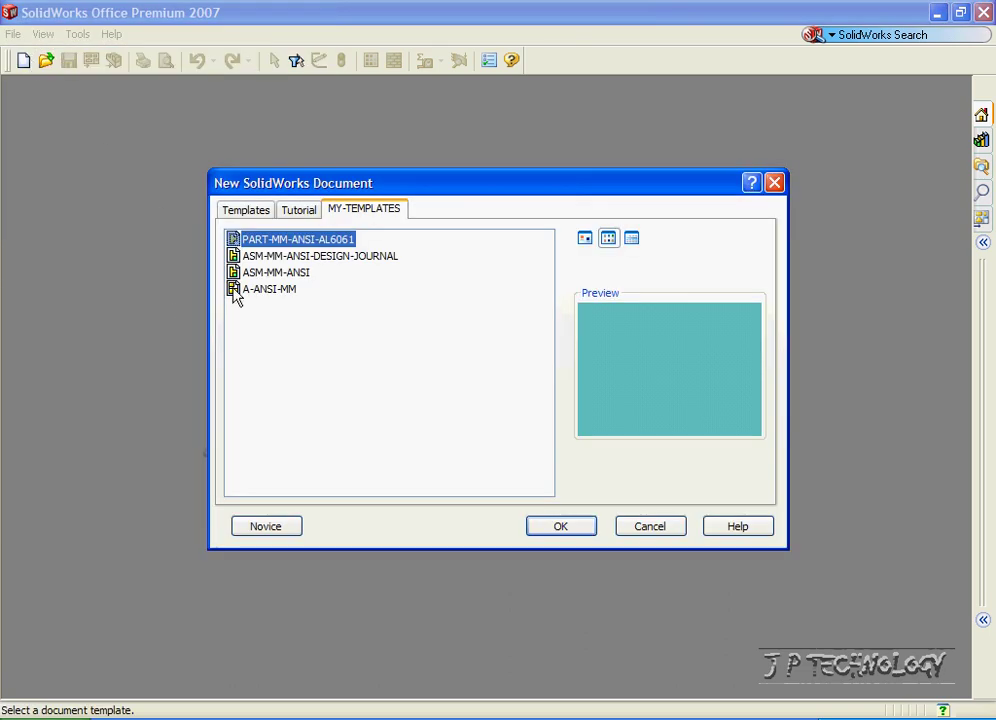
pyautogui.click(272, 273)
pyautogui.click(560, 525)
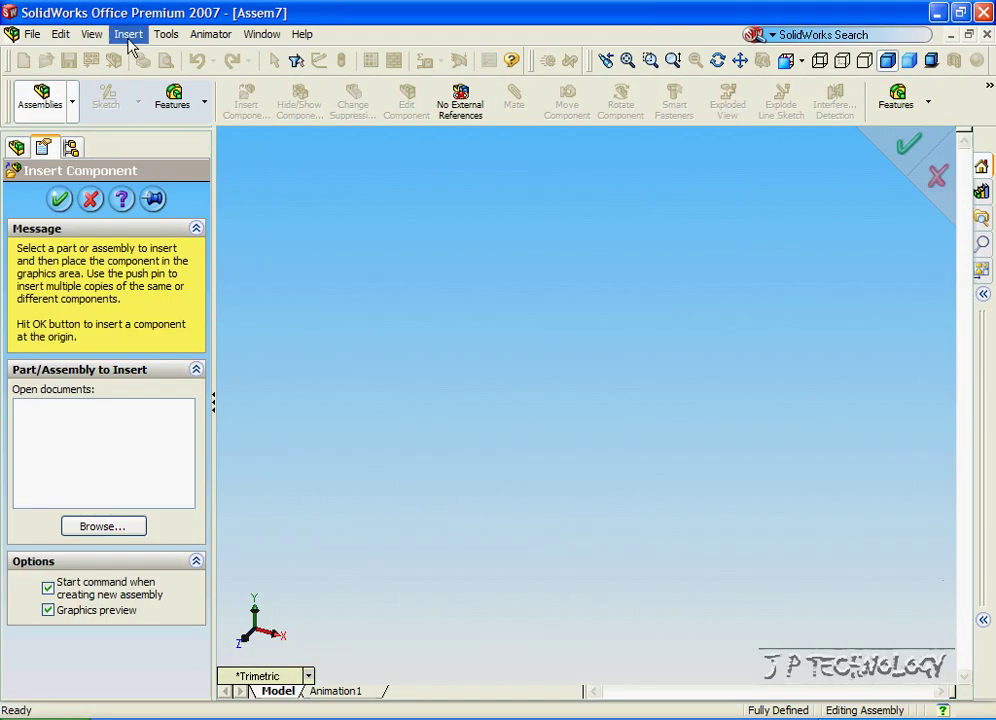
pyautogui.click(92, 36)
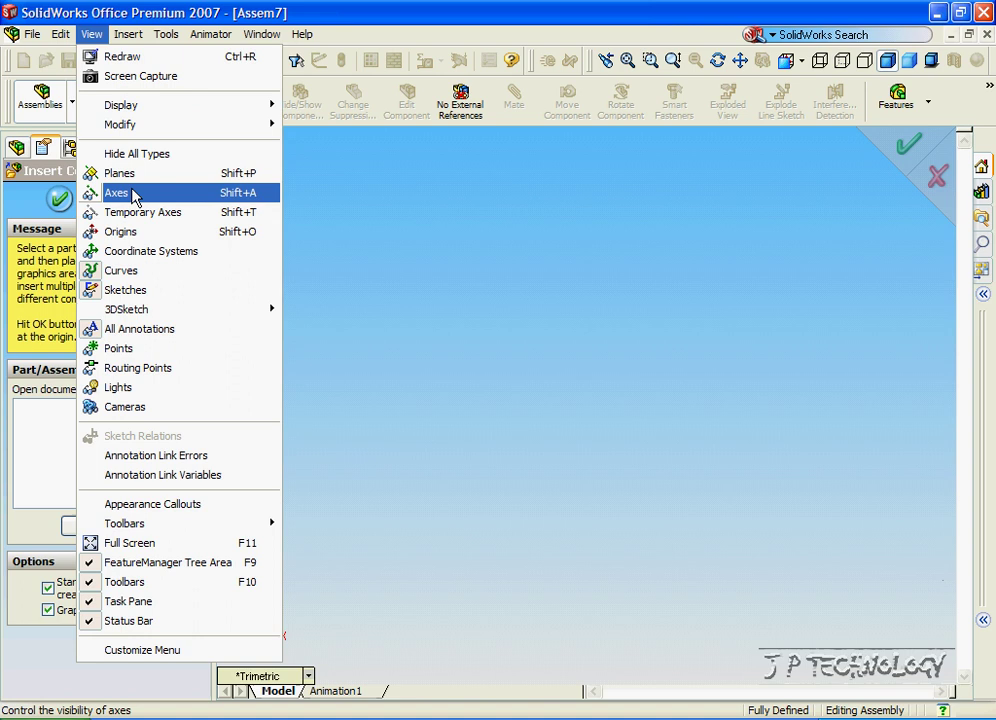
pyautogui.click(128, 230)
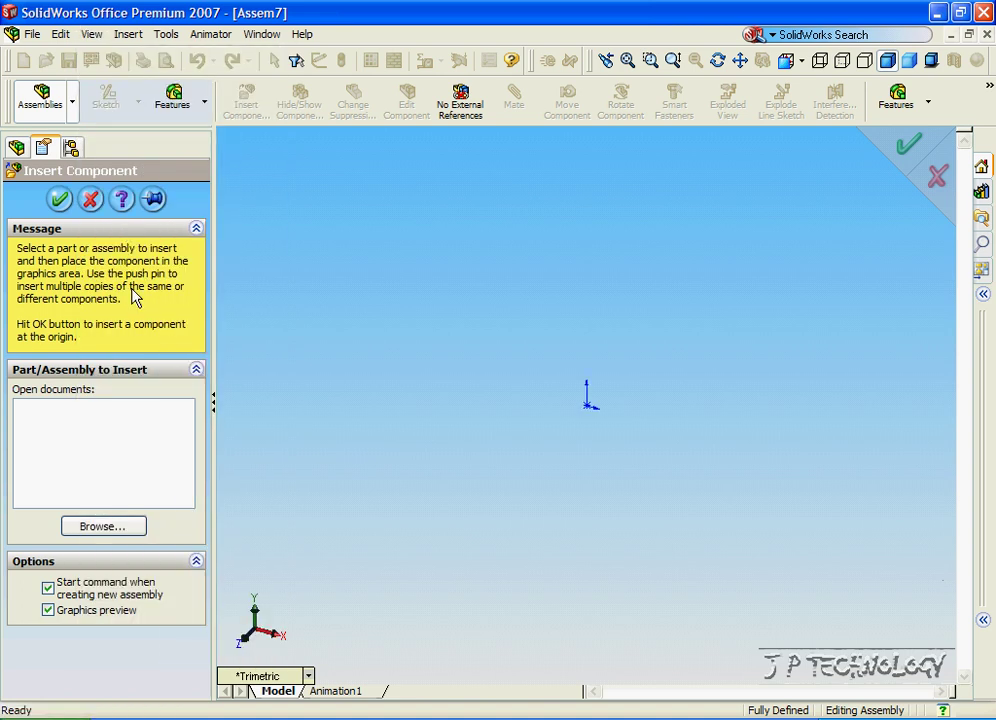
# - Browse to Telescopic 60.SLDPRT and load it for insertion
pyautogui.click(88, 528)
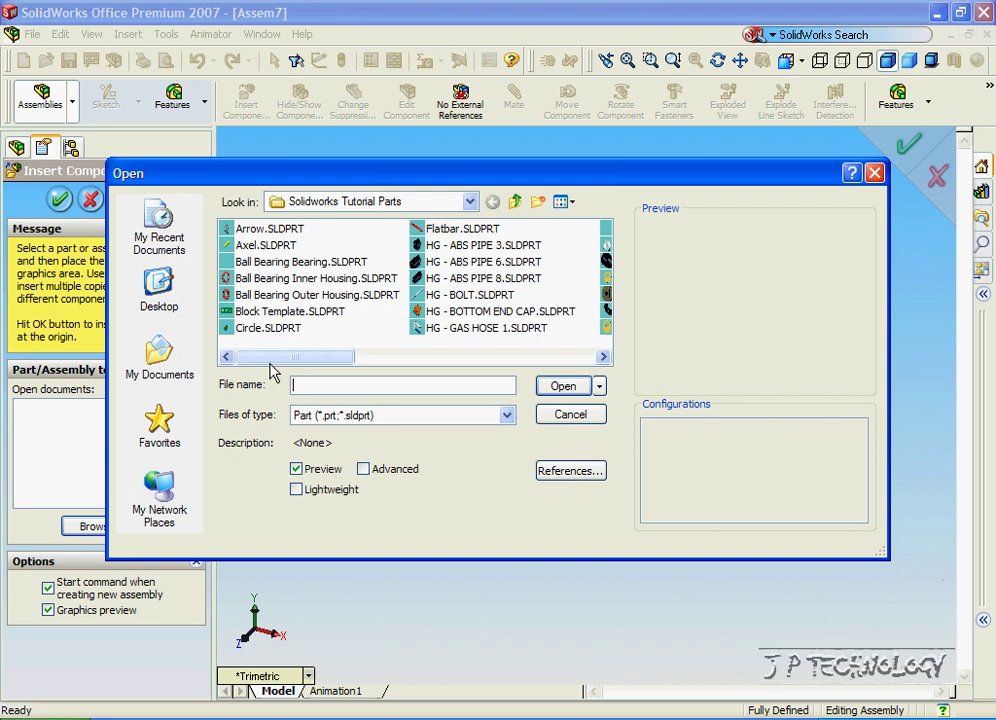
pyautogui.moveTo(257, 357); pyautogui.dragTo(525, 360)
pyautogui.click(287, 312)
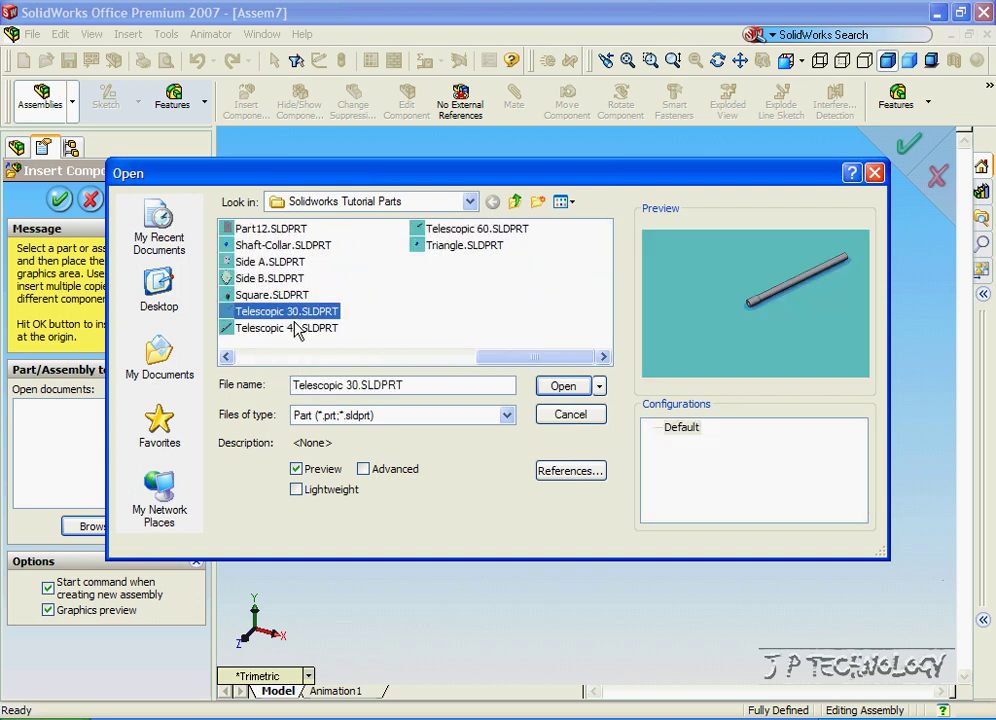
pyautogui.click(292, 329)
pyautogui.click(465, 232)
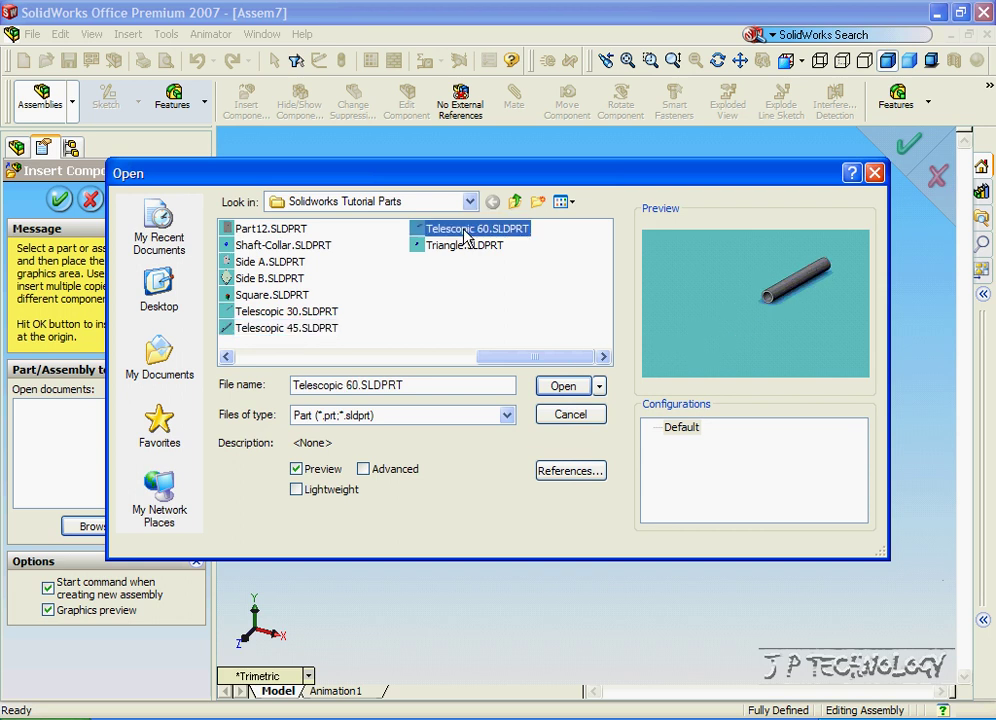
pyautogui.click(565, 390)
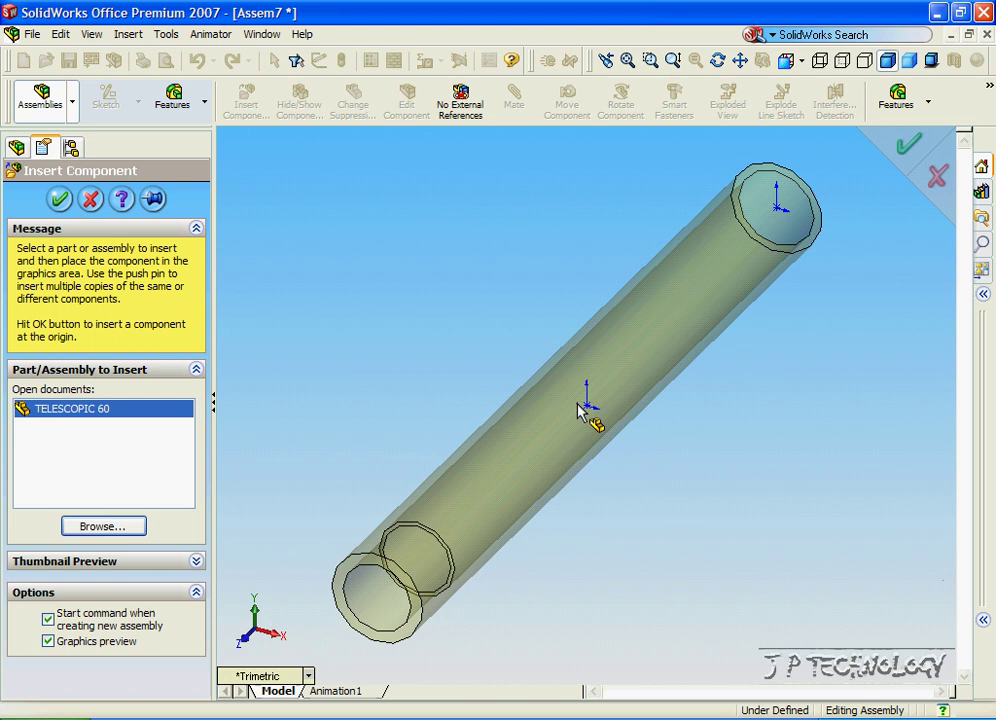
# - Place Telescopic 60 in the assembly and insert Telescopic 45 beside it
pyautogui.click(588, 410)
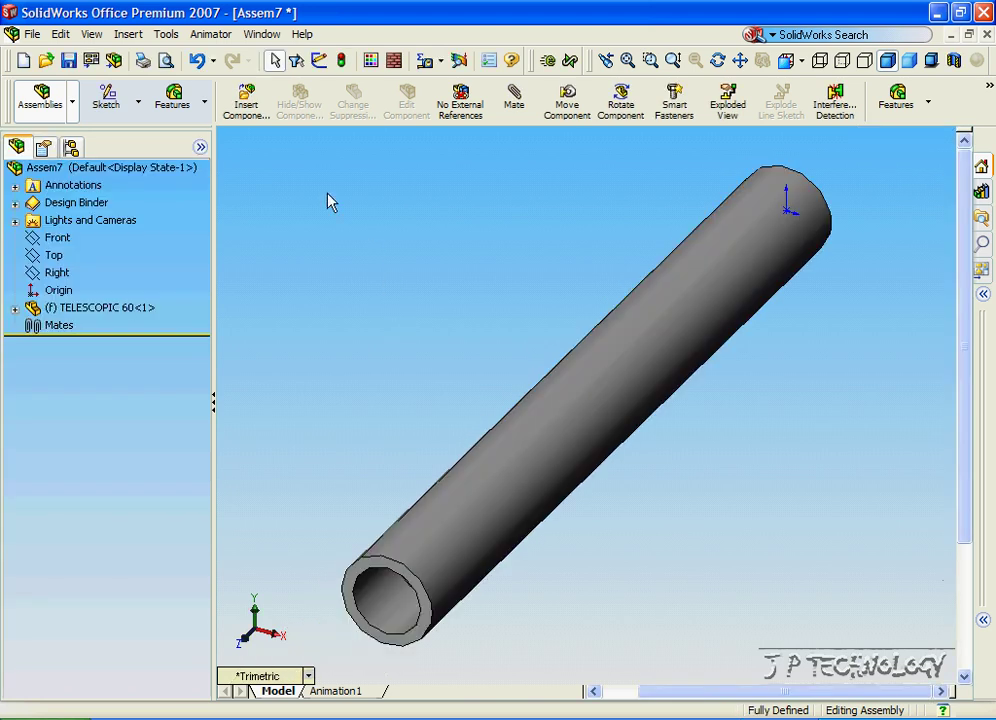
pyautogui.click(248, 106)
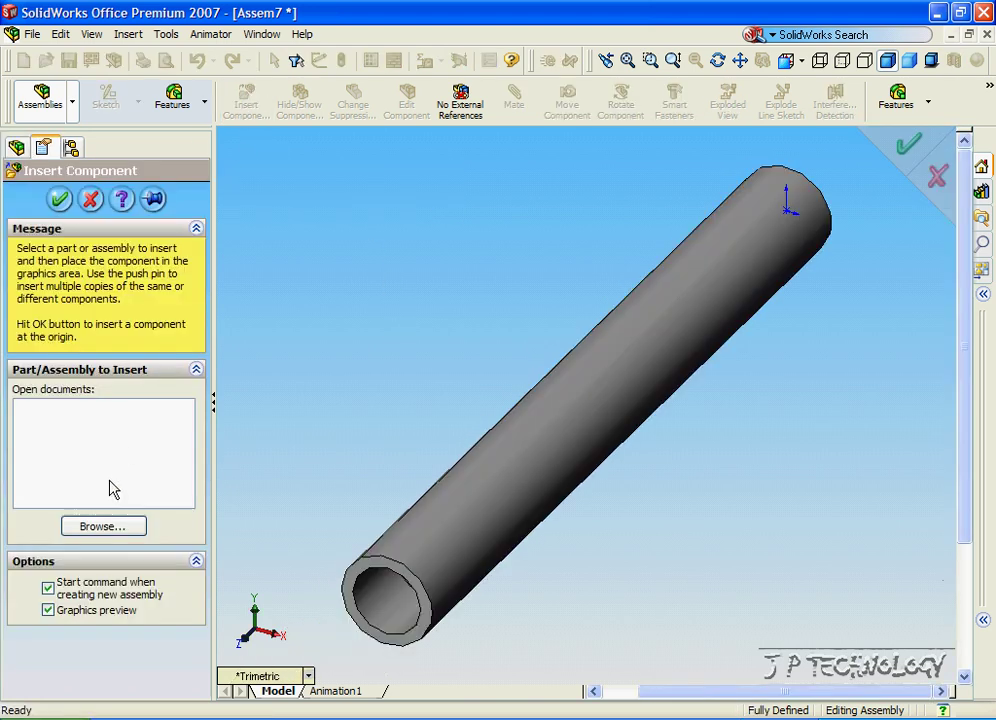
pyautogui.click(110, 528)
pyautogui.moveTo(258, 356); pyautogui.dragTo(520, 357)
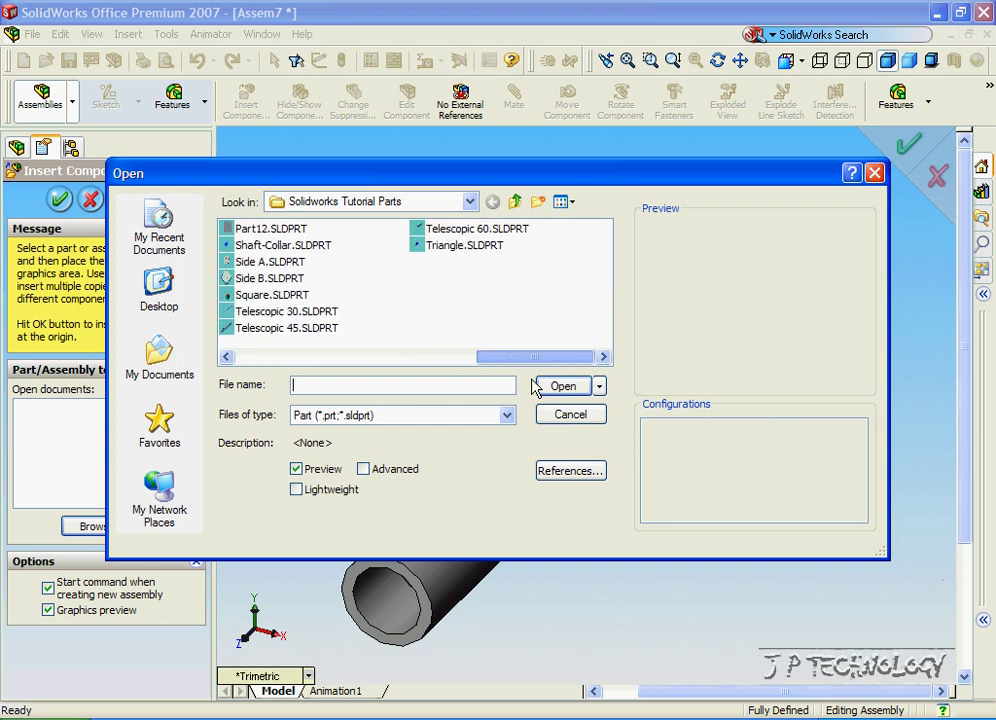
pyautogui.click(292, 329)
pyautogui.click(553, 385)
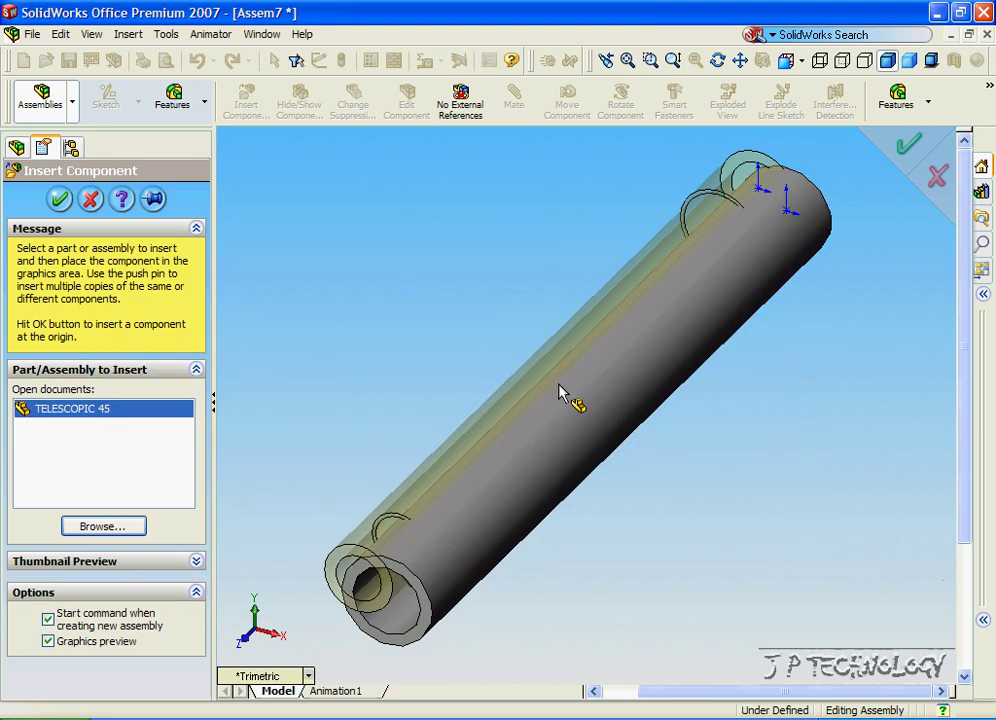
pyautogui.click(565, 397)
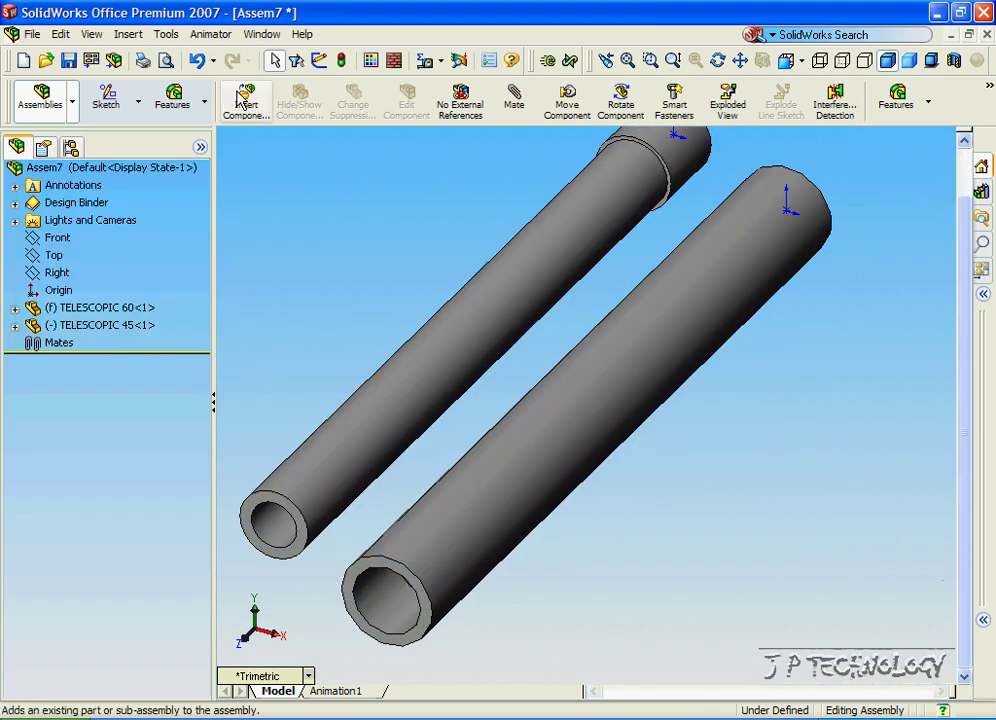
# - Insert Telescopic 30 into the assembly and zoom to fit all three tubes
pyautogui.click(243, 100)
pyautogui.click(100, 527)
pyautogui.moveTo(280, 356); pyautogui.dragTo(478, 343)
pyautogui.click(490, 311)
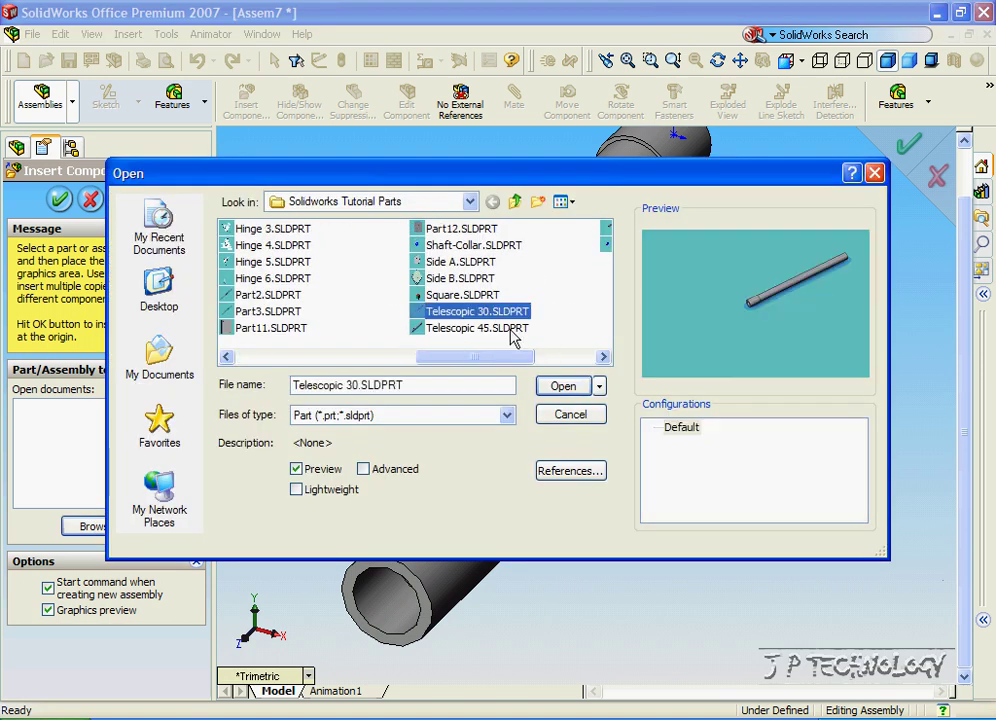
pyautogui.click(563, 386)
pyautogui.click(388, 274)
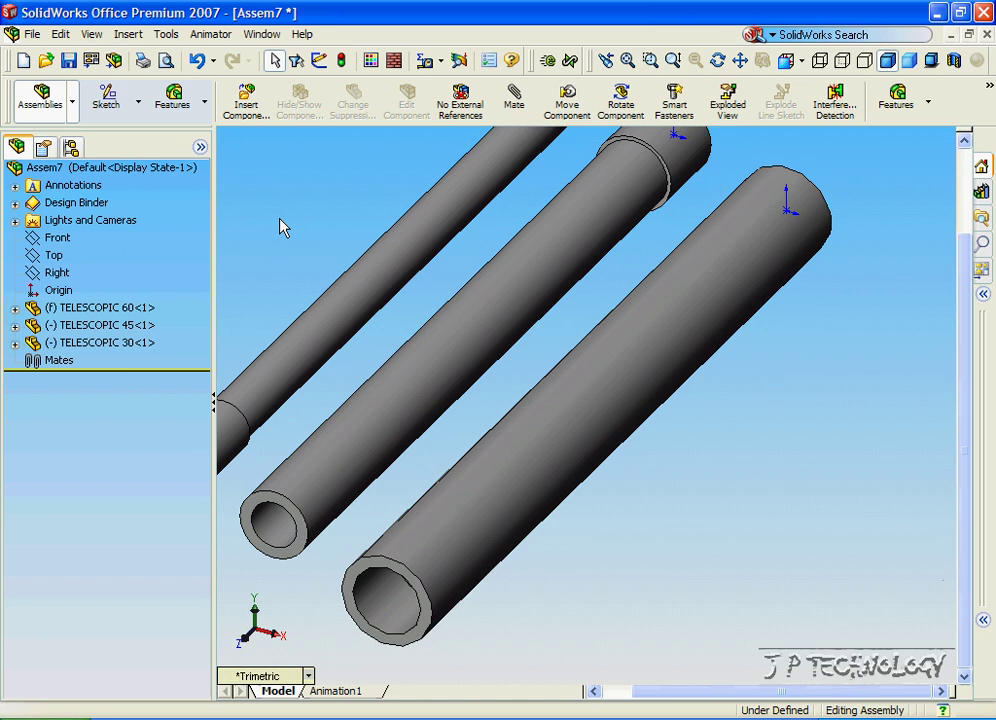
pyautogui.press('f')
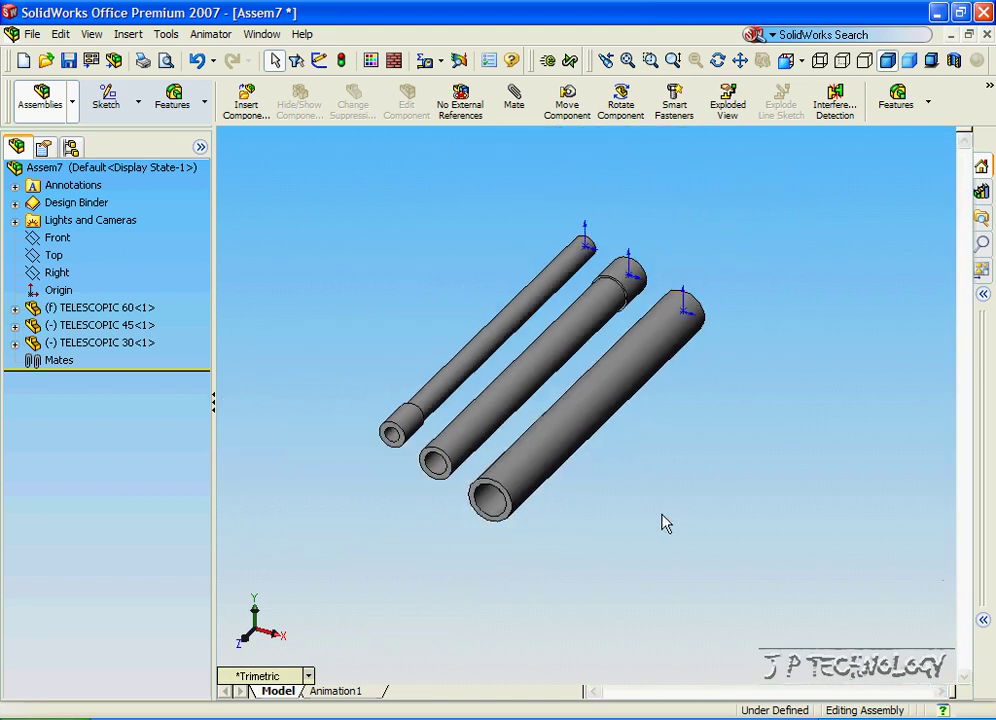
# - Switch to wireframe display and slide the 45 tube along the 60 tube
pyautogui.click(820, 60)
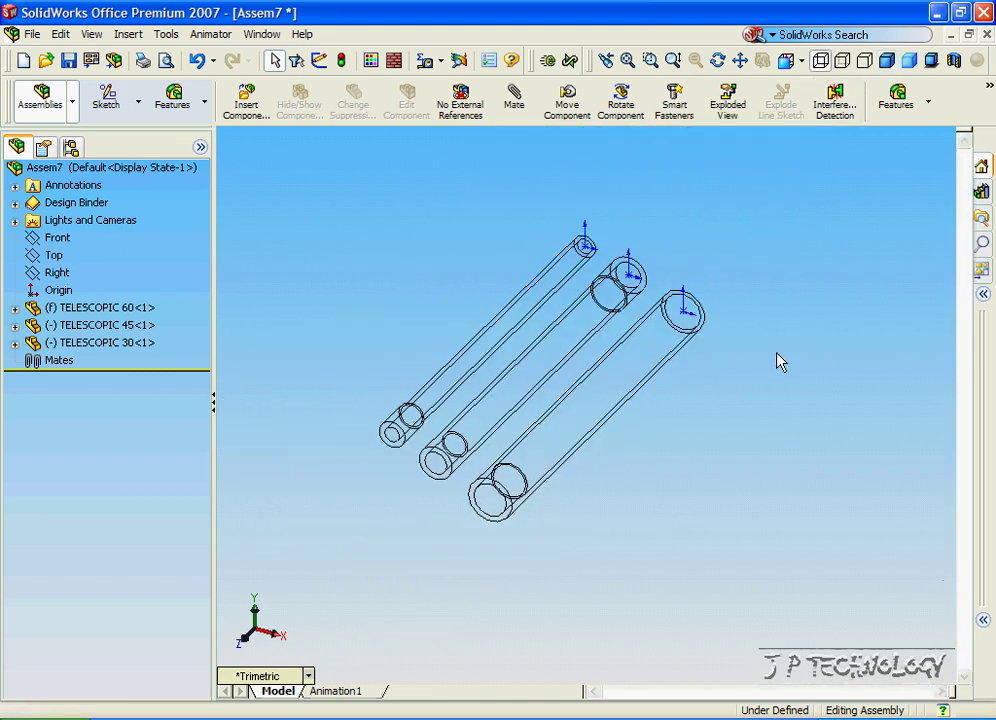
pyautogui.moveTo(605, 410); pyautogui.dragTo(576, 367, button='middle')
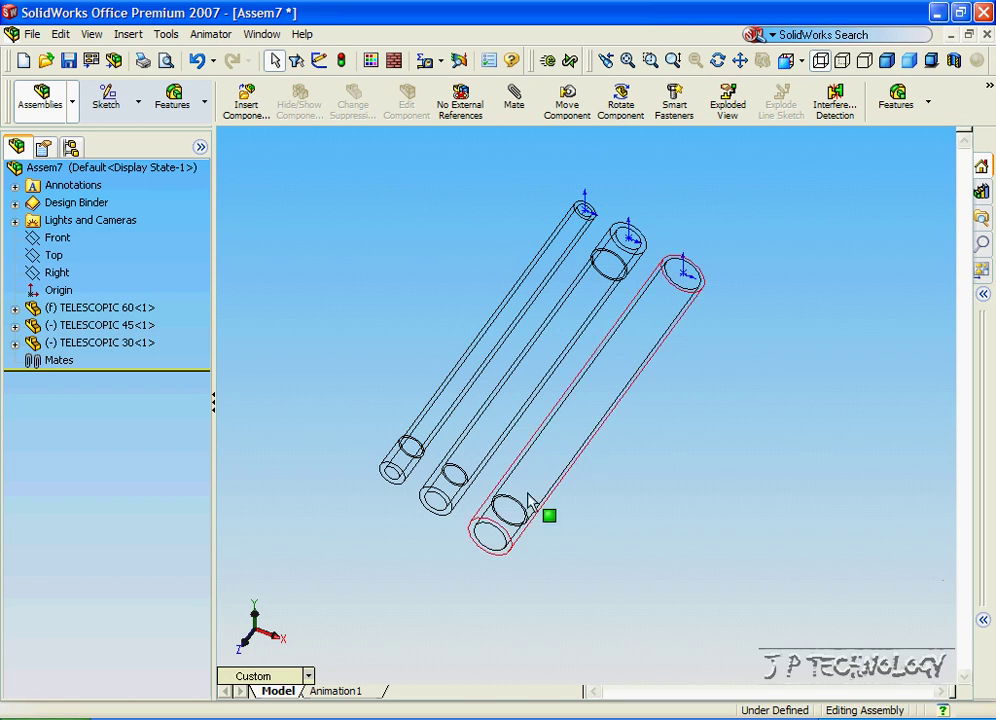
pyautogui.scroll(-4, 521, 507)
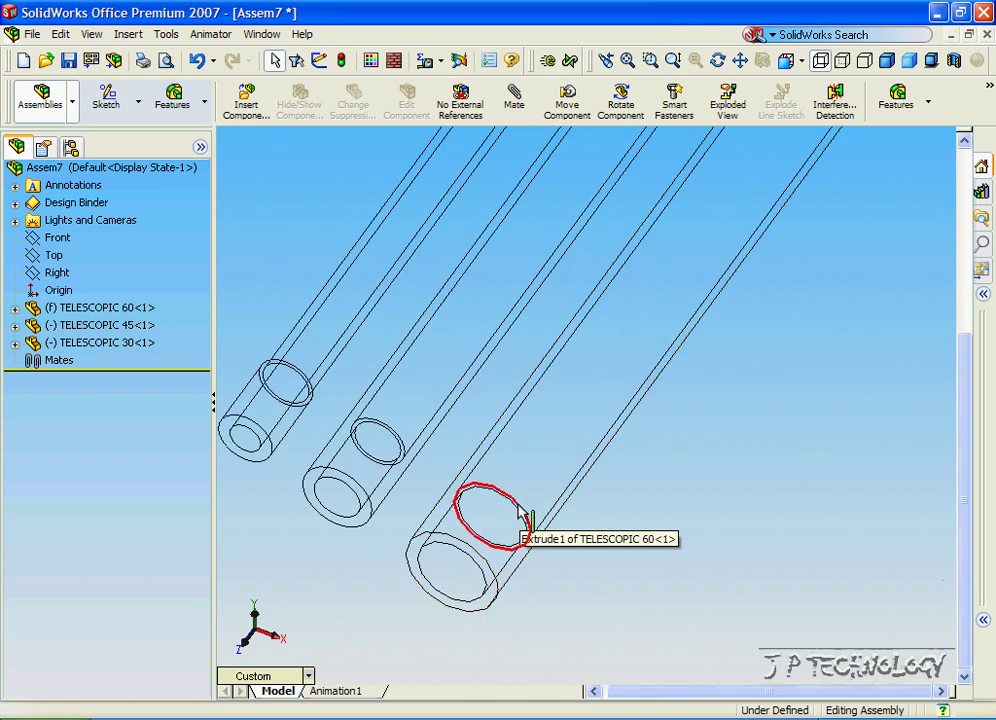
pyautogui.scroll(2, 520, 495)
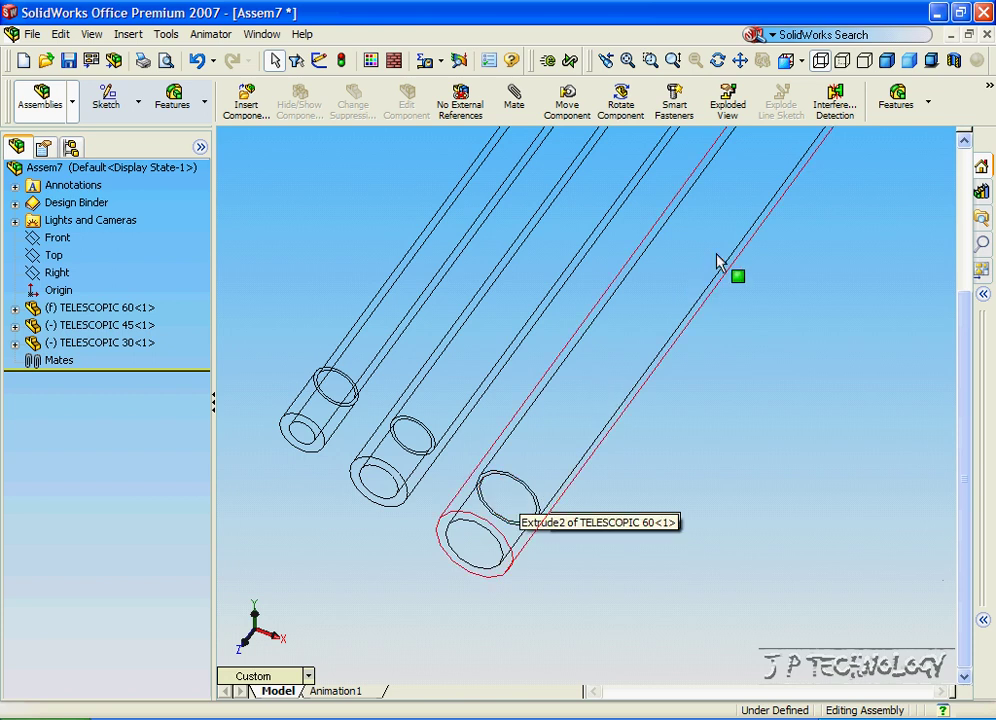
pyautogui.scroll(3, 731, 345)
pyautogui.moveTo(610, 259); pyautogui.dragTo(504, 511)
pyautogui.click(408, 498)
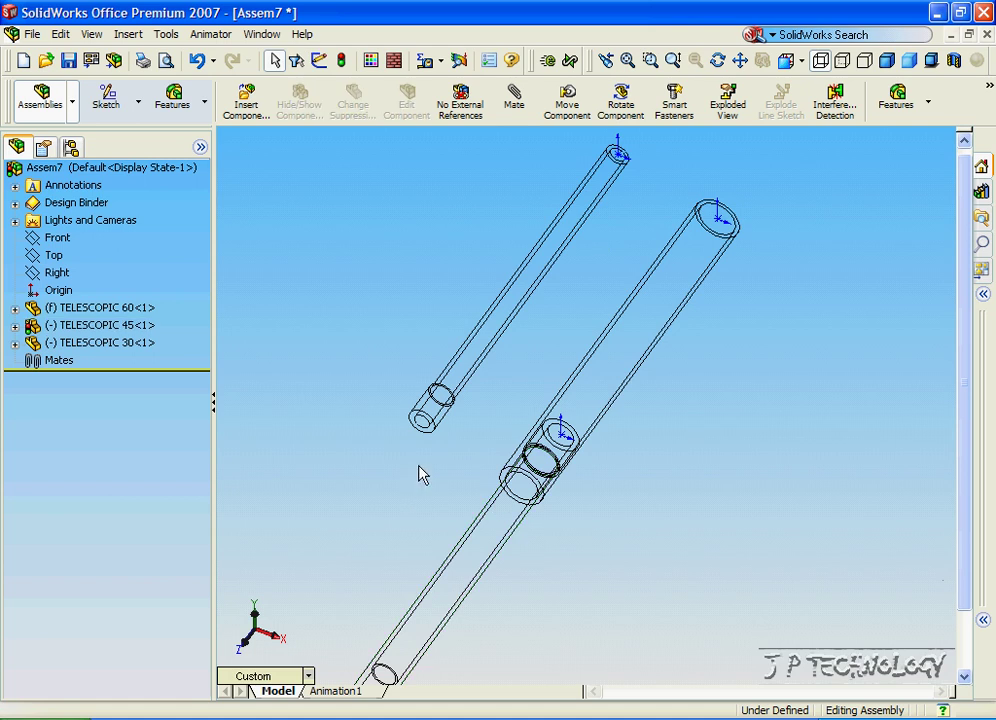
# - Pull the 30 and 45 tubes apart, then return to shaded-with-edges display and rotate the view
pyautogui.scroll(3, 455, 455)
pyautogui.moveTo(491, 392); pyautogui.dragTo(465, 373)
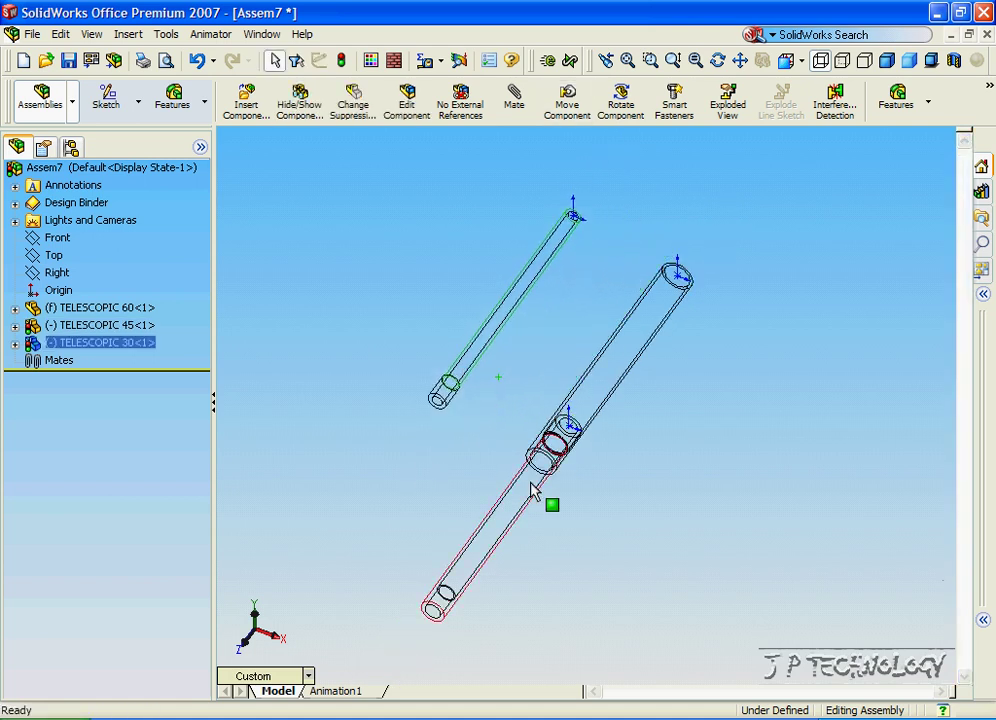
pyautogui.moveTo(531, 491); pyautogui.dragTo(580, 316)
pyautogui.press('Escape')
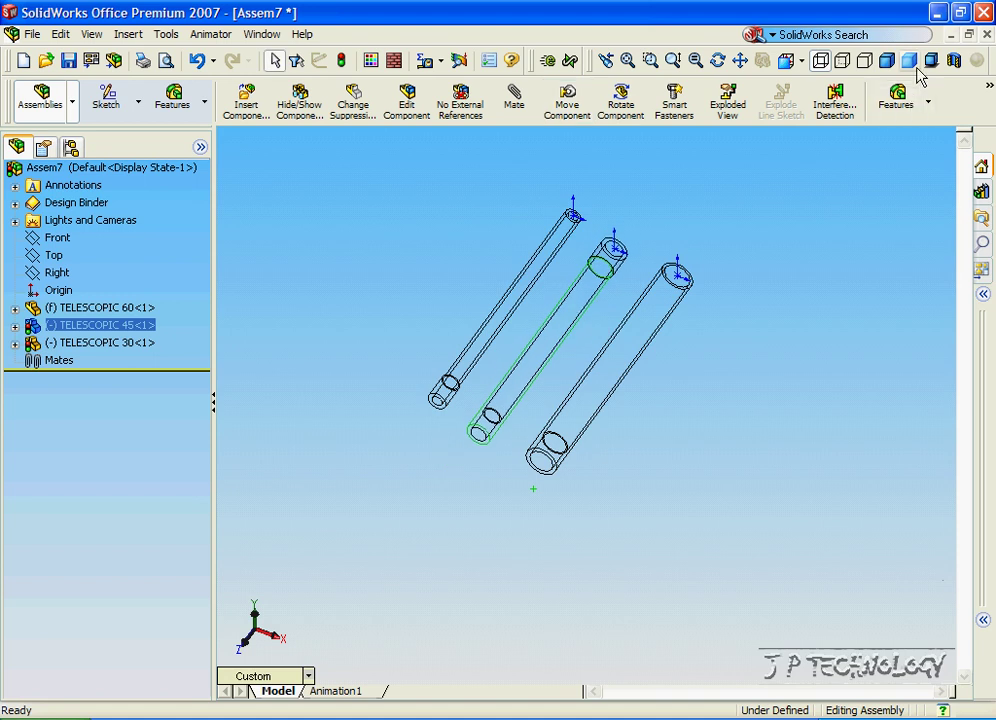
pyautogui.click(888, 62)
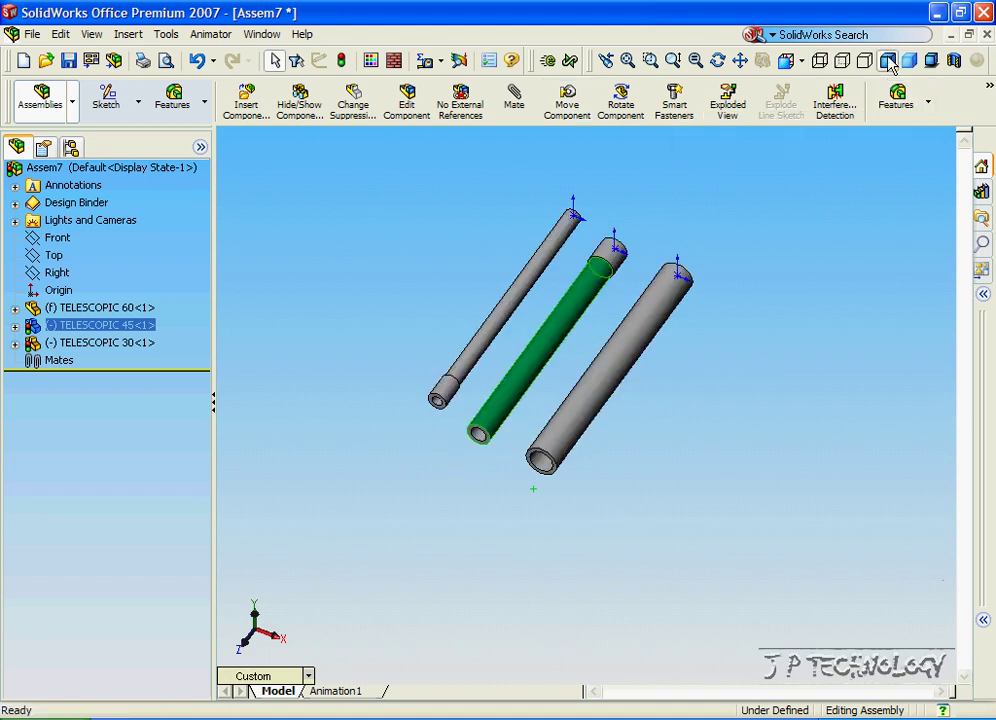
pyautogui.click(787, 307)
pyautogui.press('Left')
pyautogui.press('Left')
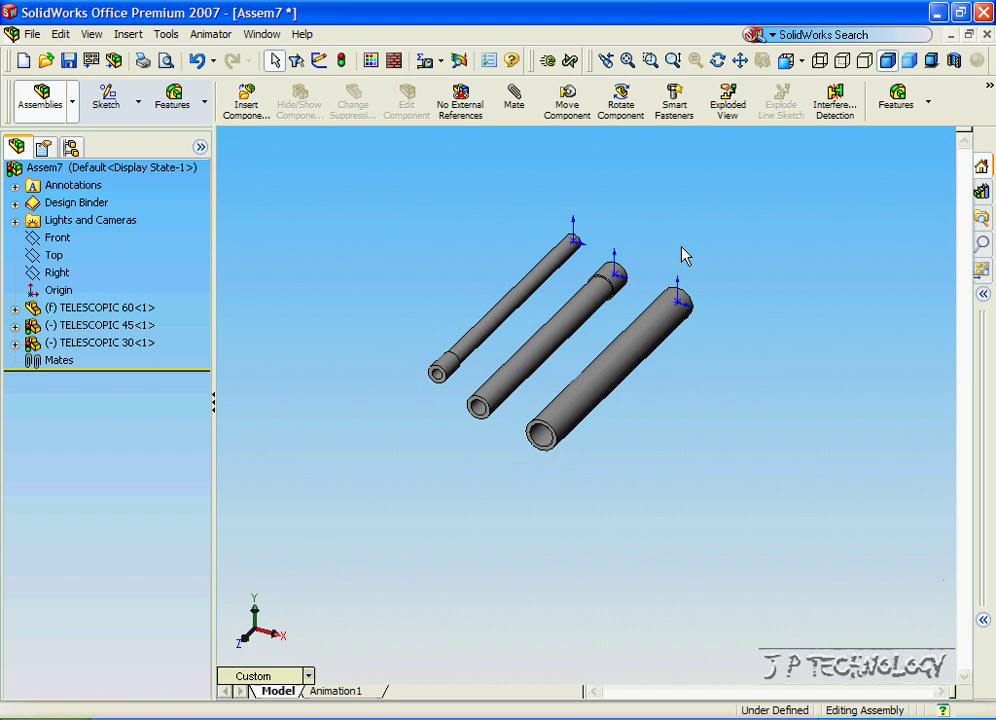
pyautogui.press('Left')
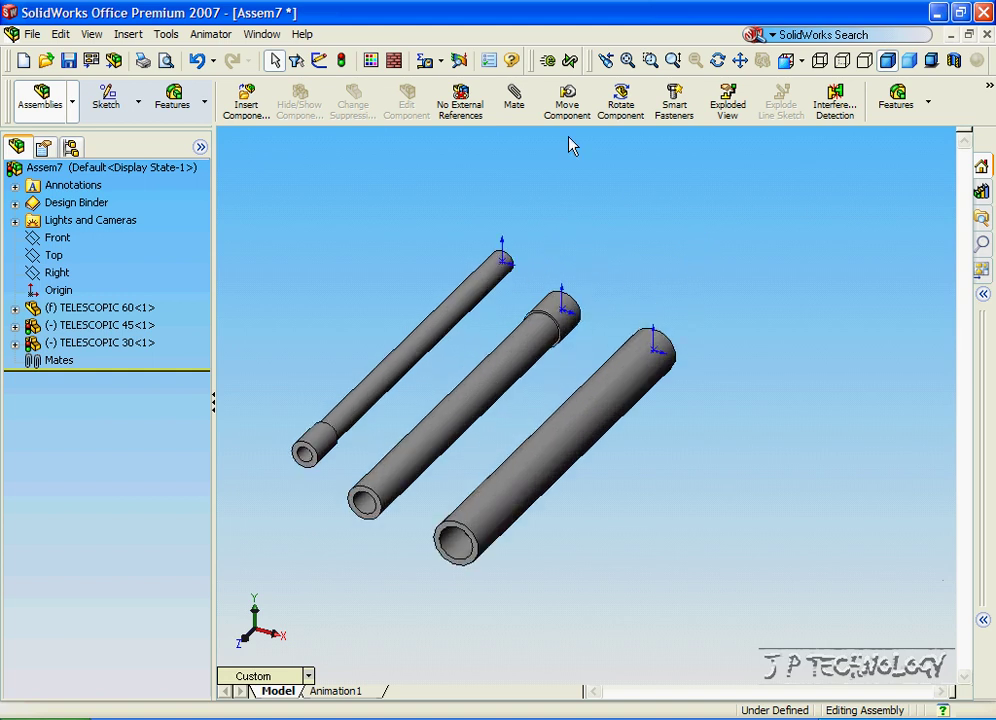
# - Mate the cylindrical faces of Telescopic 45 and Telescopic 60 concentrically, then slide the 45 tube partly out
pyautogui.click(514, 100)
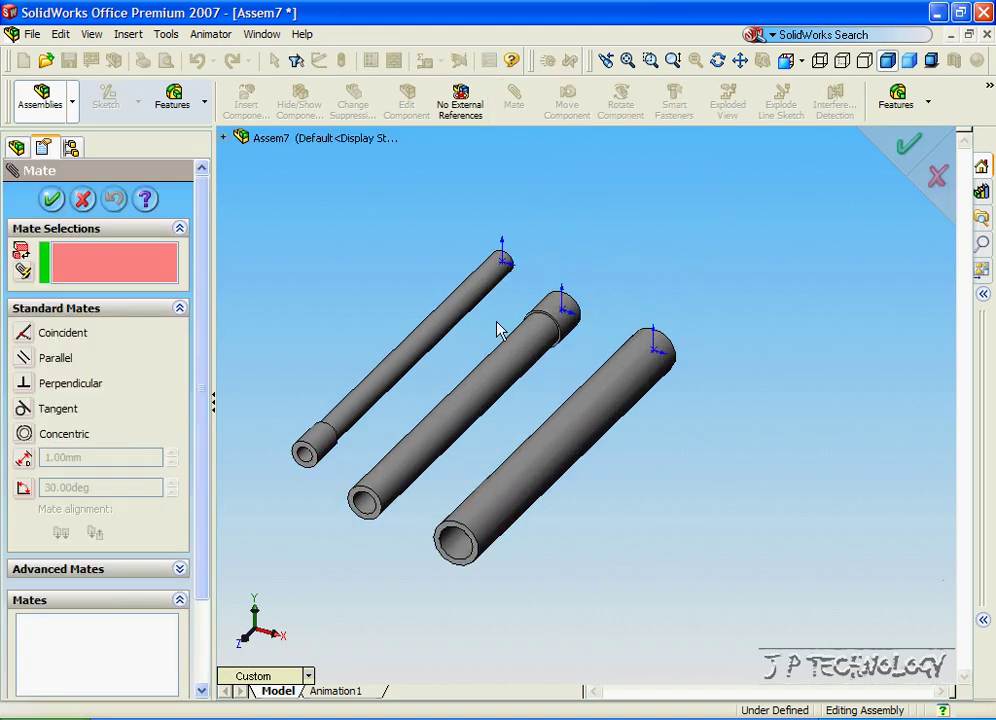
pyautogui.click(482, 391)
pyautogui.click(584, 423)
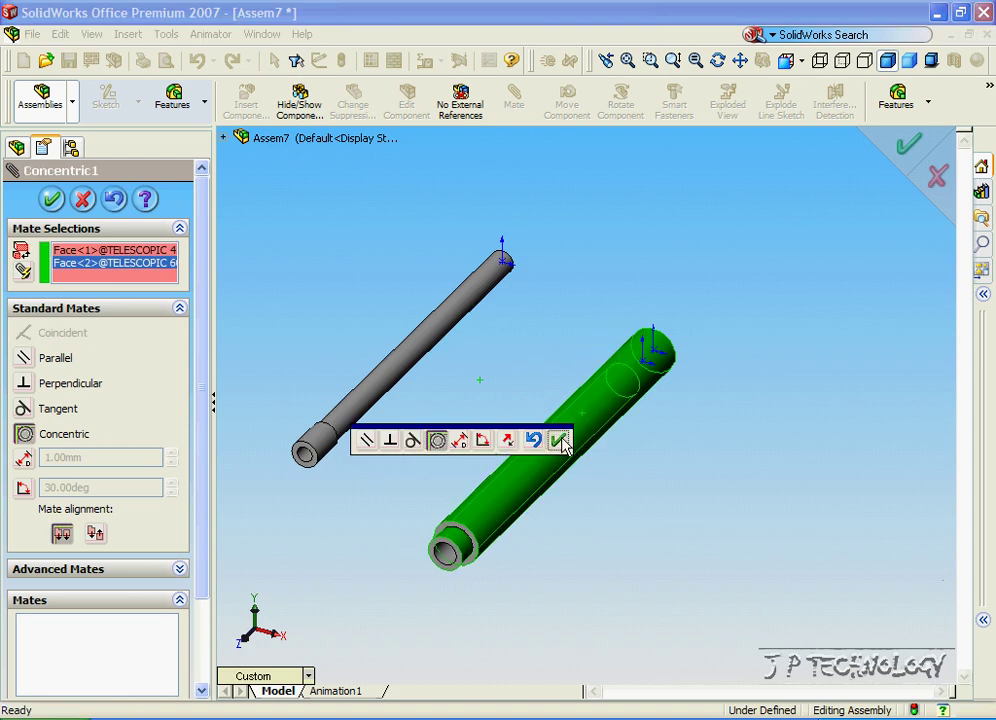
pyautogui.click(557, 440)
pyautogui.scroll(3, 507, 485)
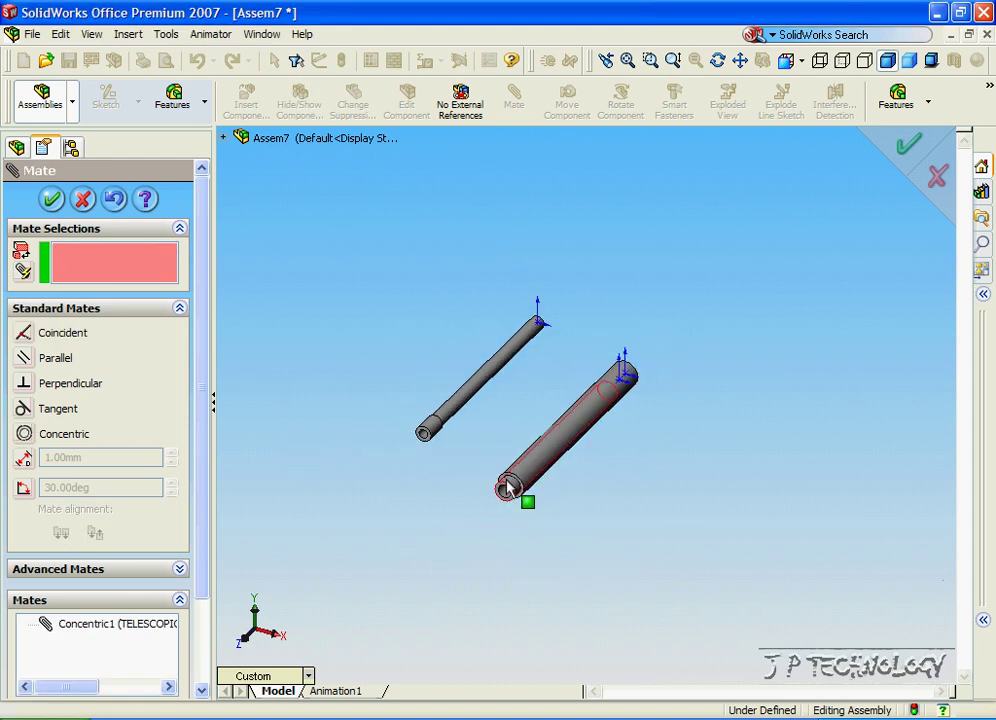
pyautogui.moveTo(513, 487); pyautogui.dragTo(389, 640)
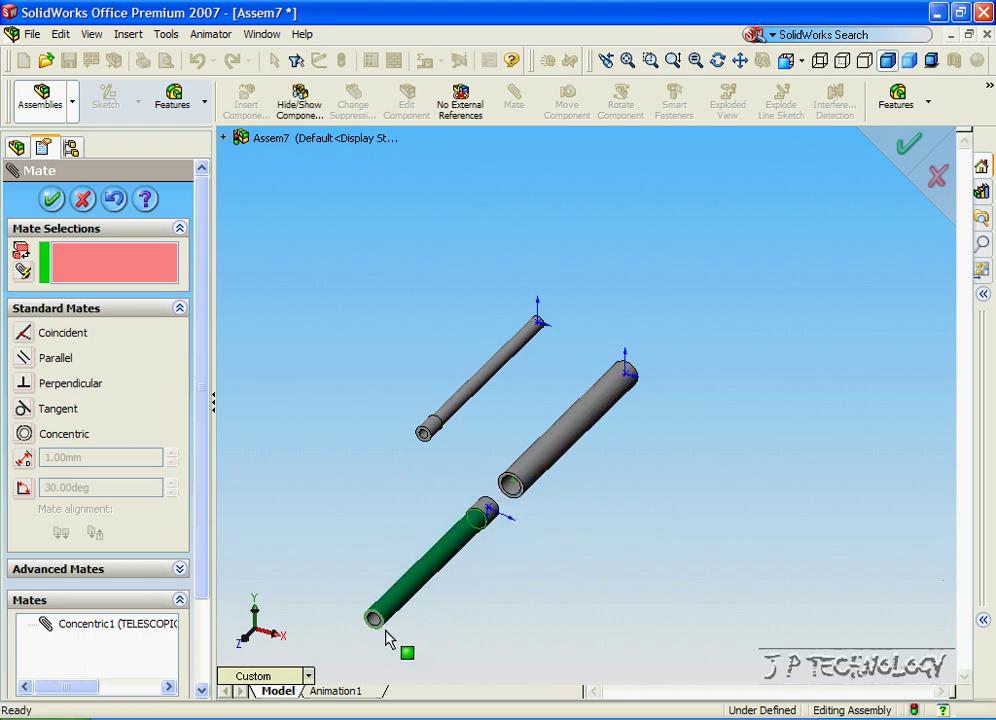
# - Switch to Front view and select the 45 tube's end ring face
pyautogui.click(262, 677)
pyautogui.click(354, 381)
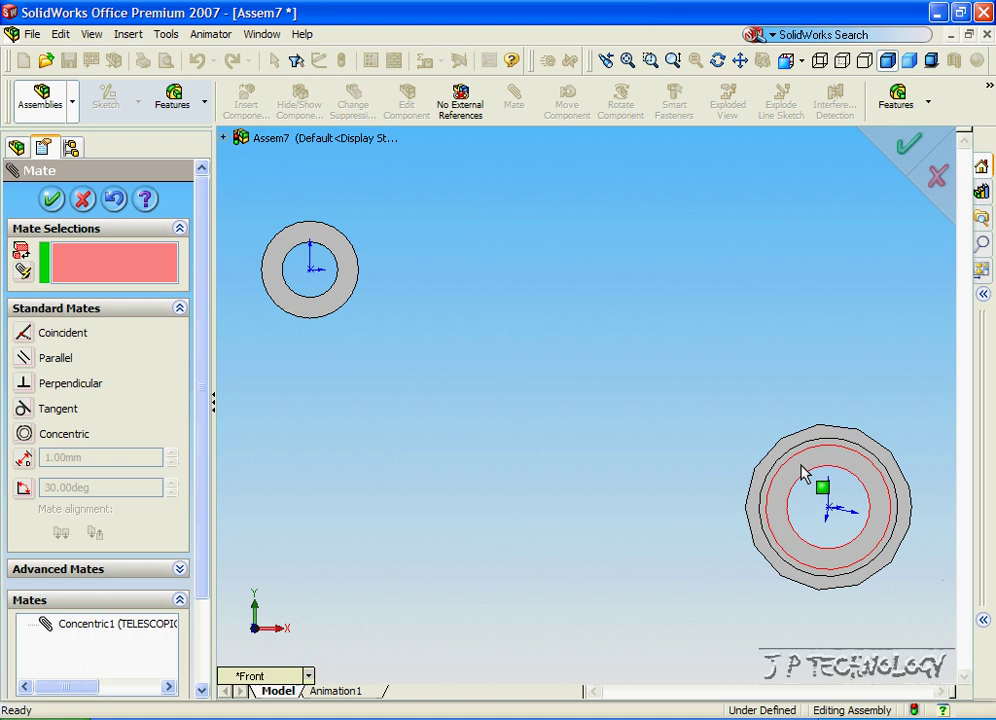
pyautogui.scroll(-3, 815, 455)
pyautogui.scroll(-3, 800, 445)
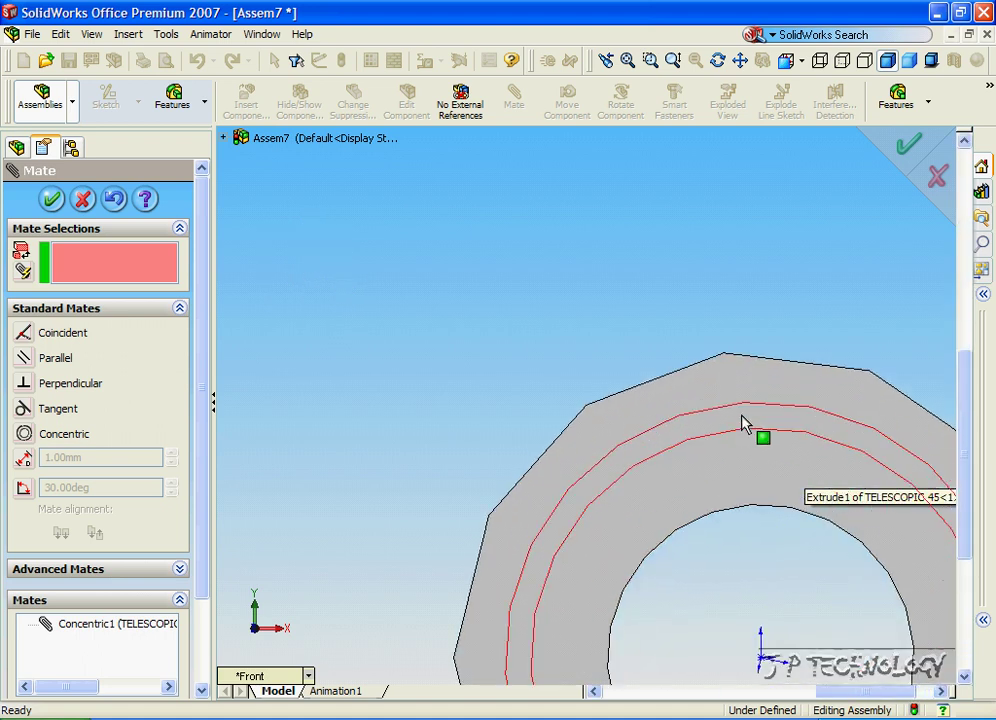
pyautogui.click(745, 422)
pyautogui.scroll(2, 743, 423)
pyautogui.scroll(3, 745, 422)
# - Select the matching end face of the 60 tube and choose the advanced limit Distance mate
pyautogui.moveTo(745, 422); pyautogui.dragTo(588, 540, button='middle')
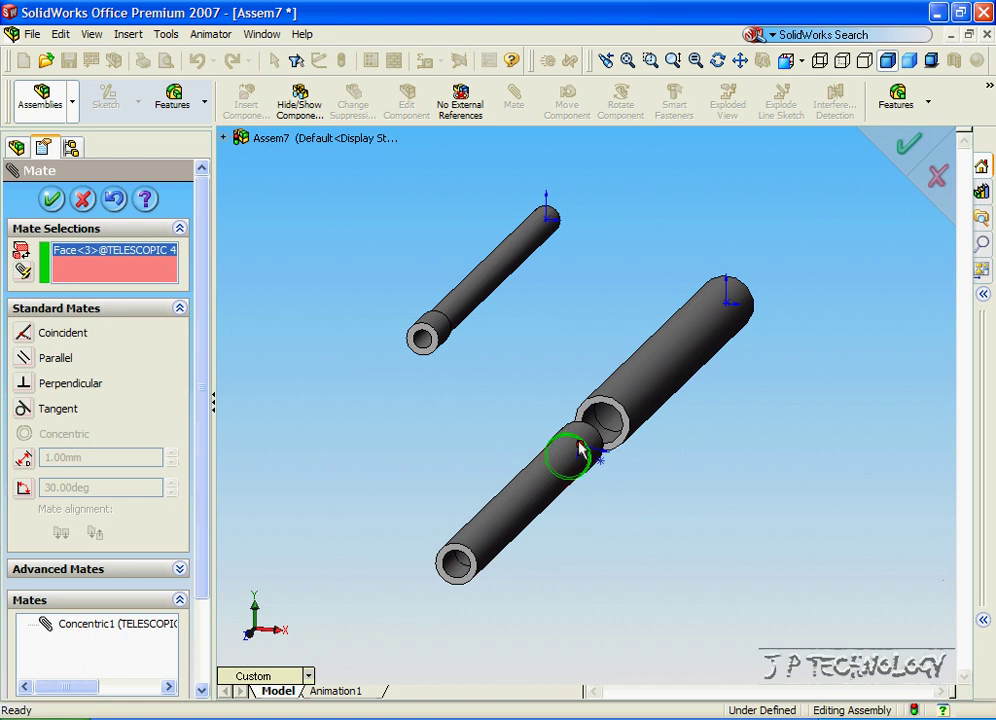
pyautogui.moveTo(585, 455); pyautogui.dragTo(589, 536, button='middle')
pyautogui.hotkey('ctrl', '8')
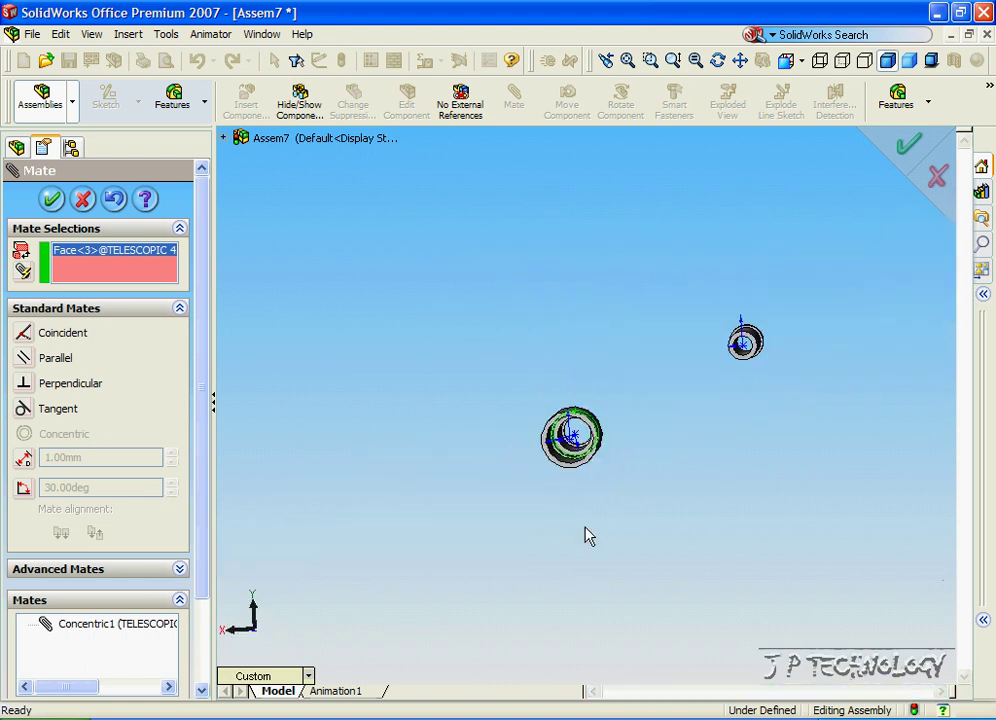
pyautogui.scroll(-10, 570, 440)
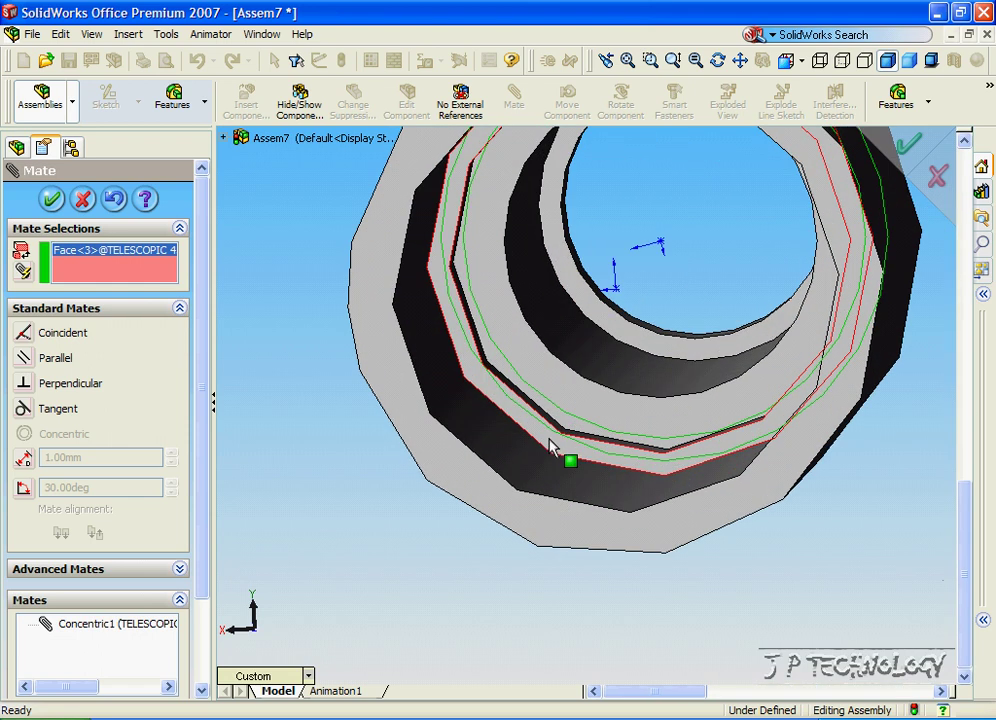
pyautogui.click(549, 441)
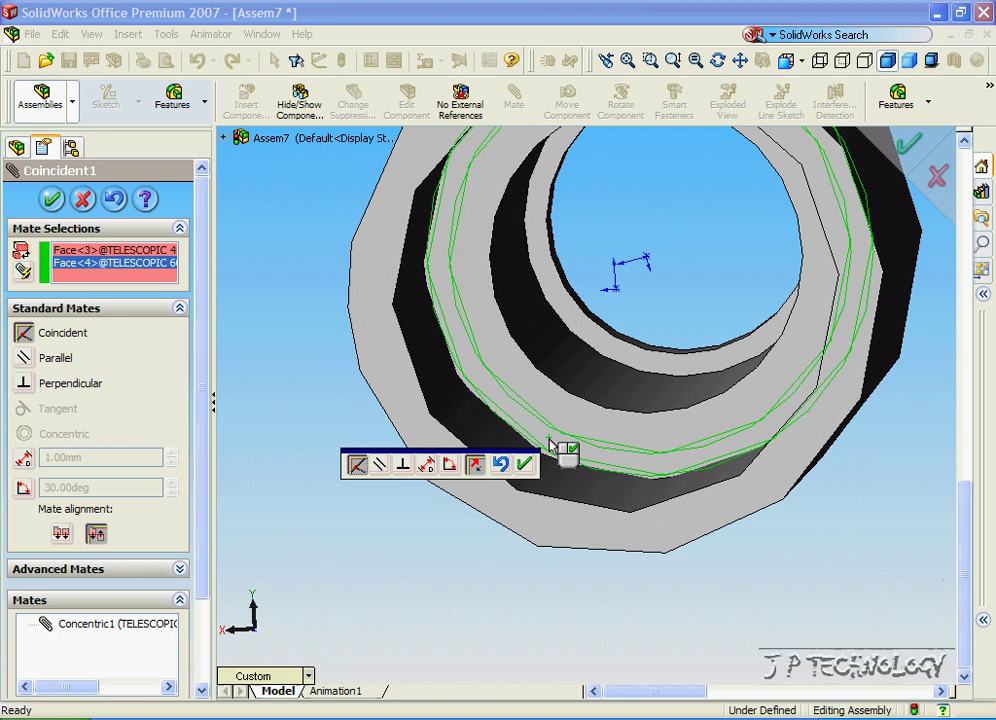
pyautogui.click(180, 569)
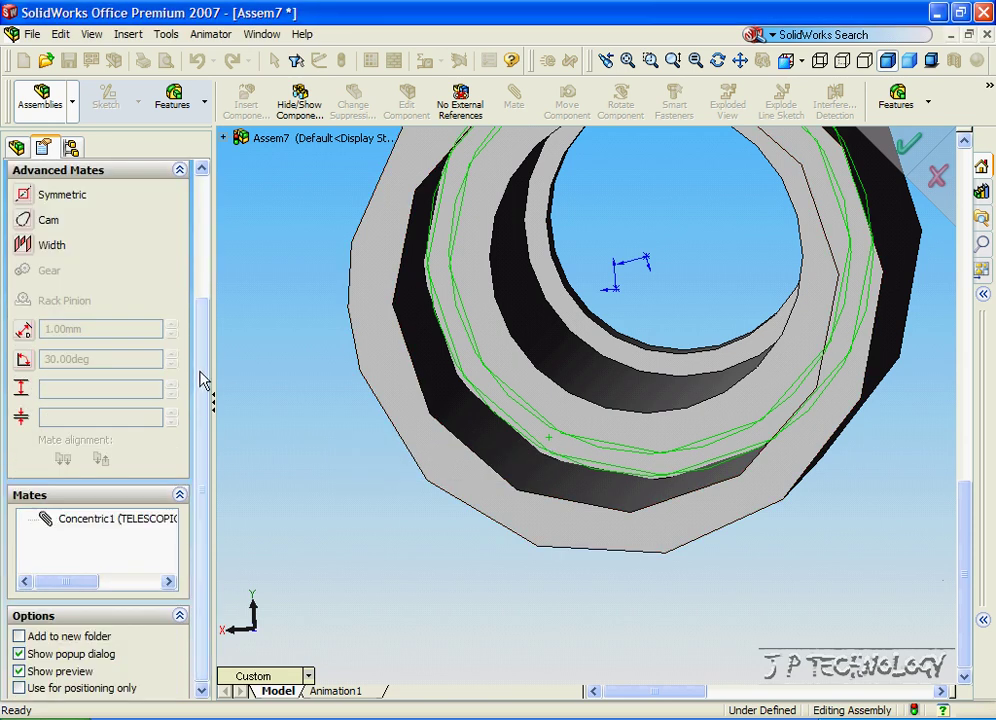
pyautogui.click(24, 333)
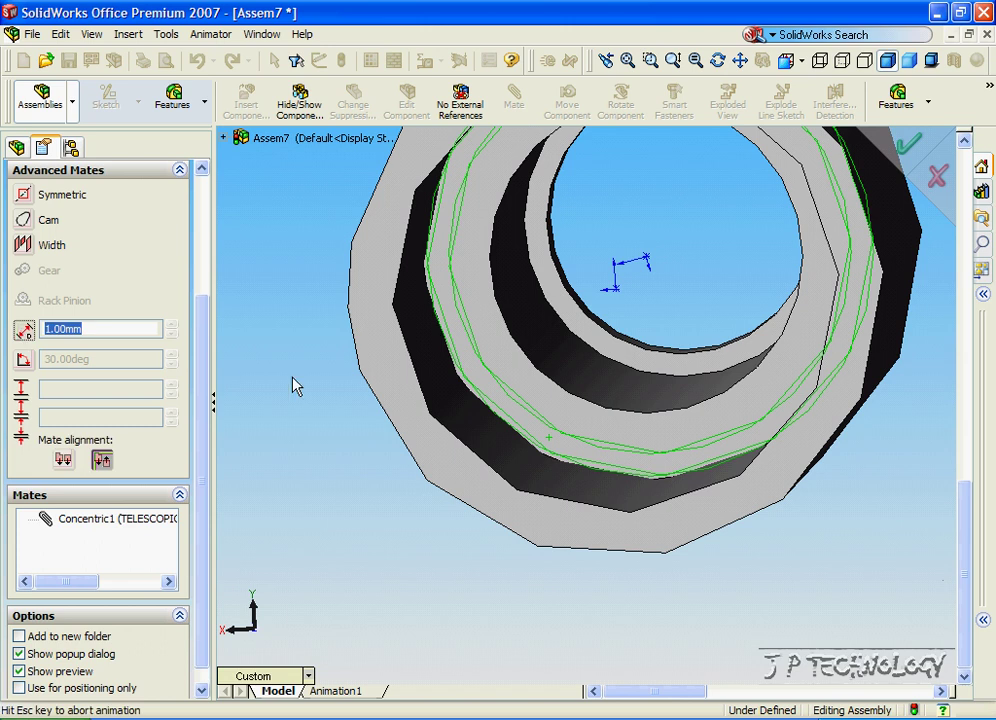
# - Switch to an Isometric wireframe view and set the minimum distance to 0
pyautogui.click(303, 677)
pyautogui.click(356, 486)
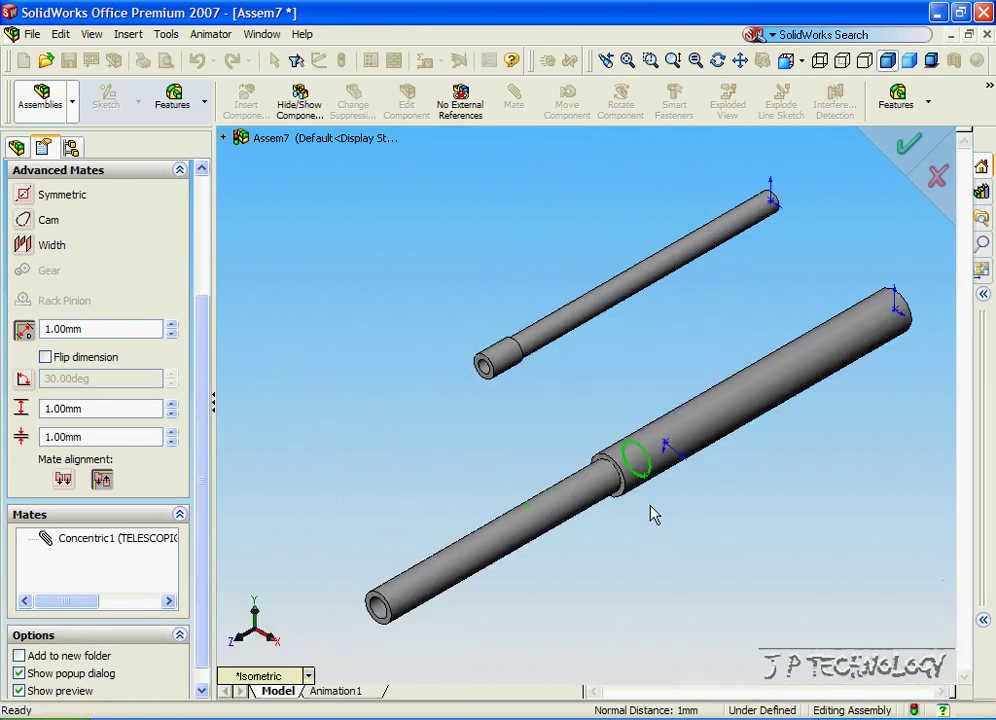
pyautogui.click(820, 60)
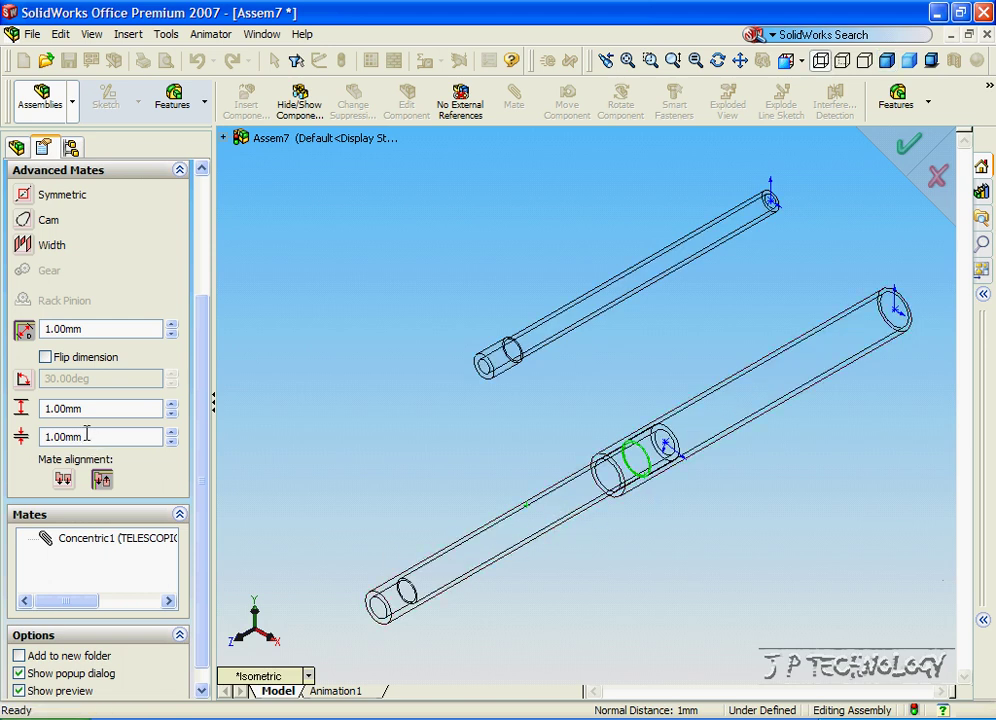
pyautogui.moveTo(87, 434); pyautogui.dragTo(2, 436)
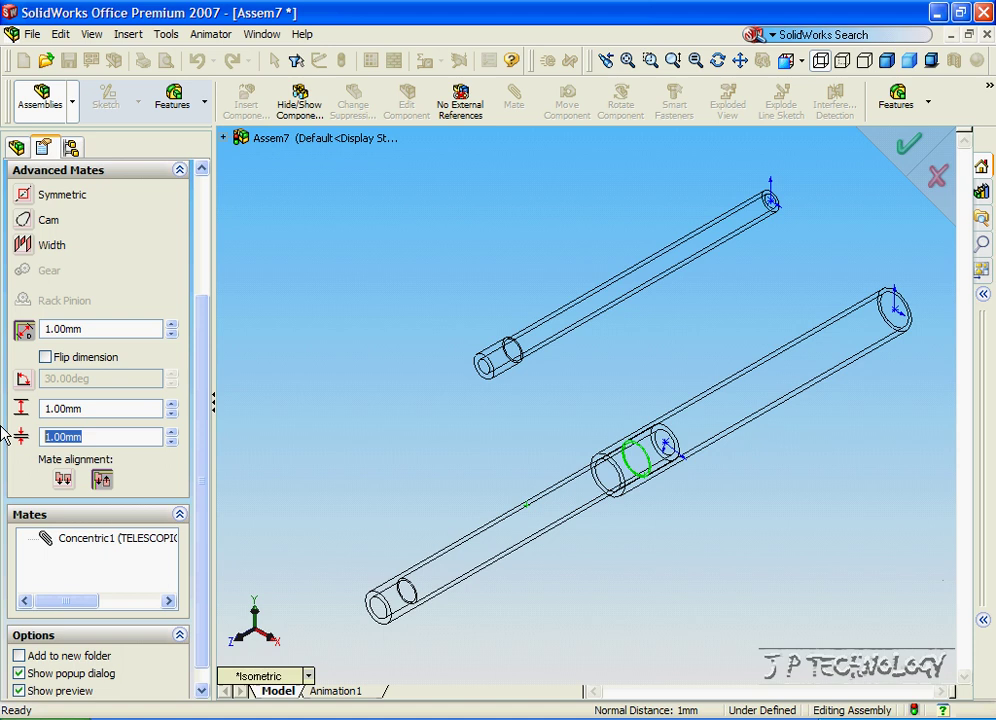
pyautogui.write('0')
pyautogui.click(90, 408)
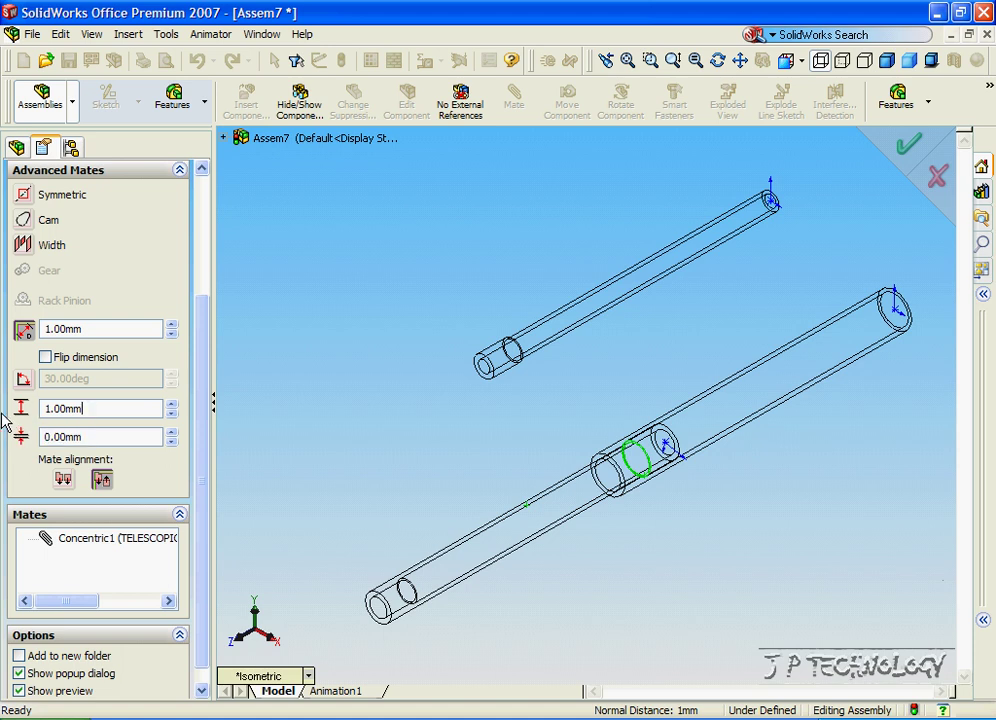
pyautogui.doubleClick(83, 408)
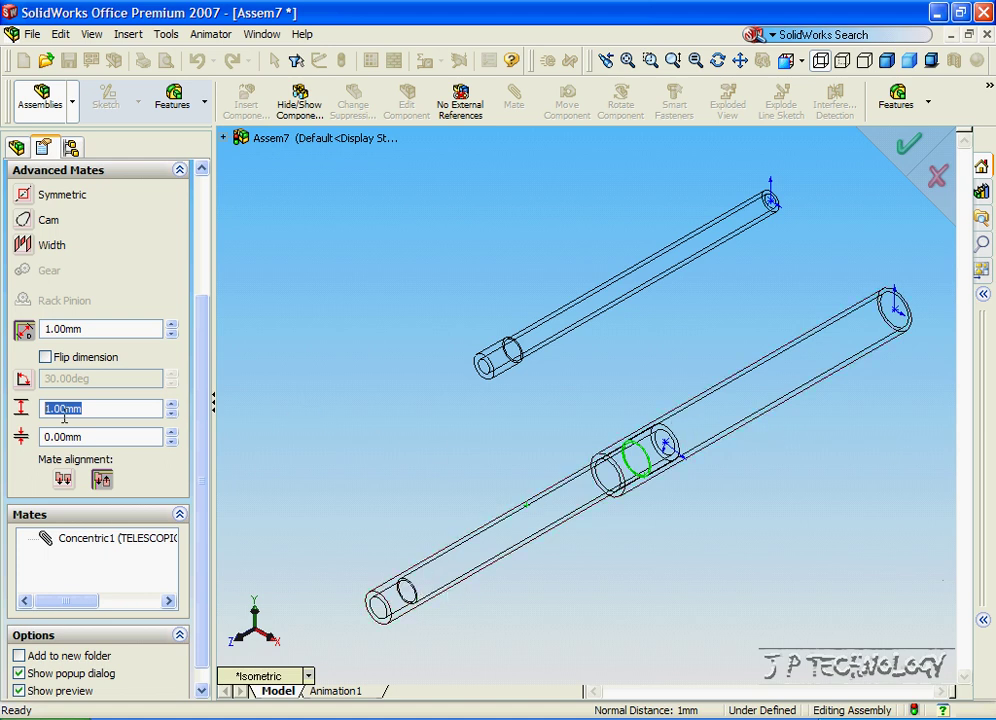
pyautogui.click(173, 405)
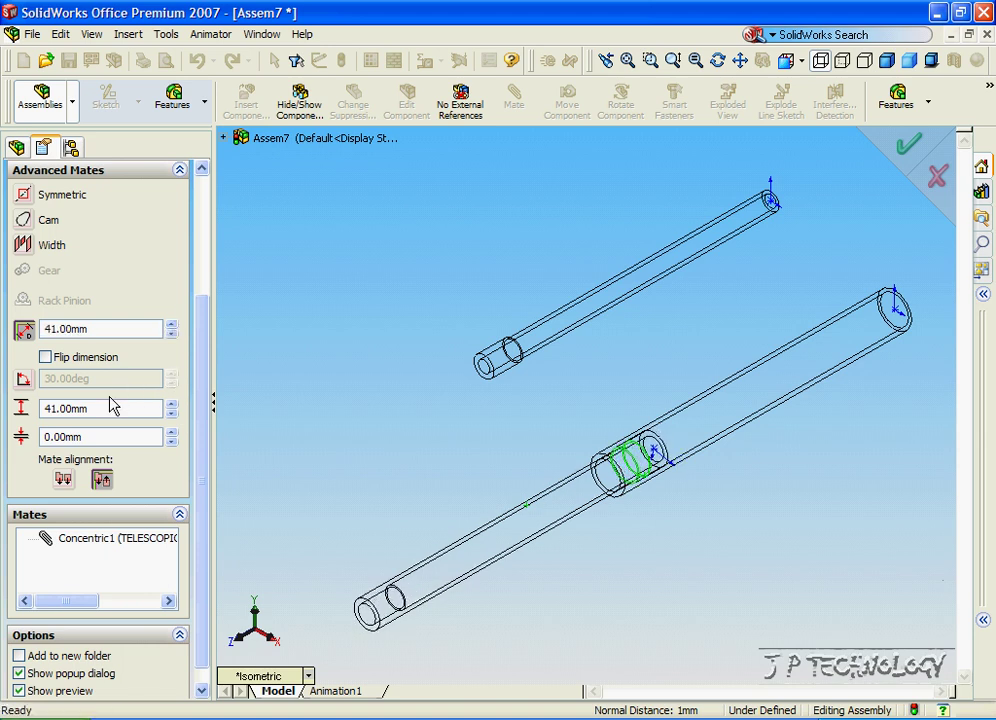
# - Check Flip dimension and adjust the mate distance value
pyautogui.click(47, 358)
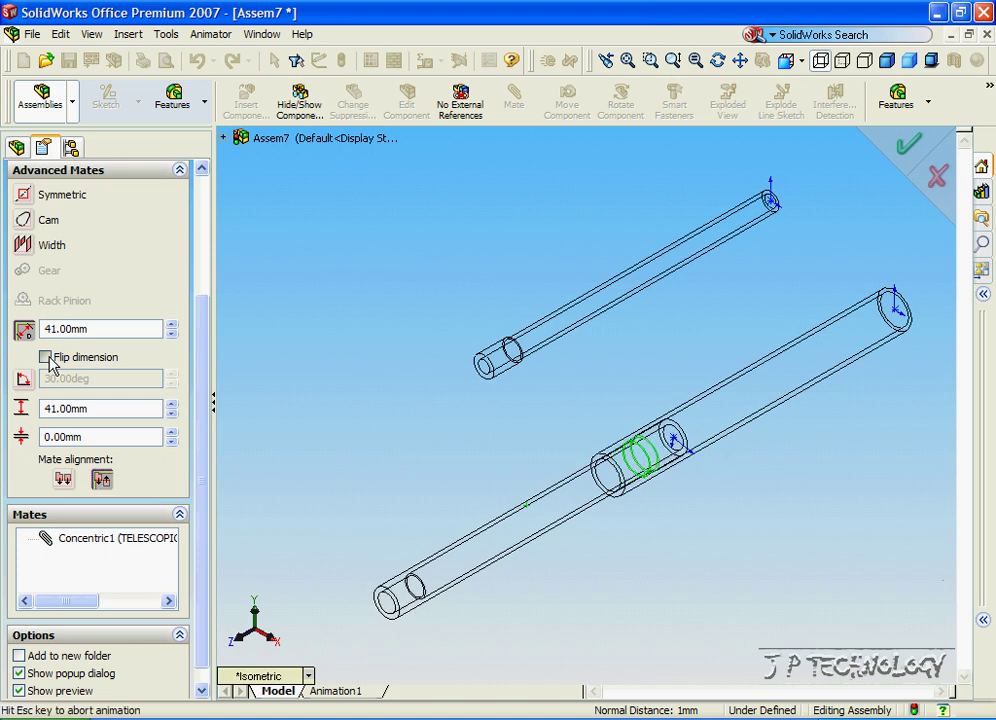
pyautogui.click(171, 324)
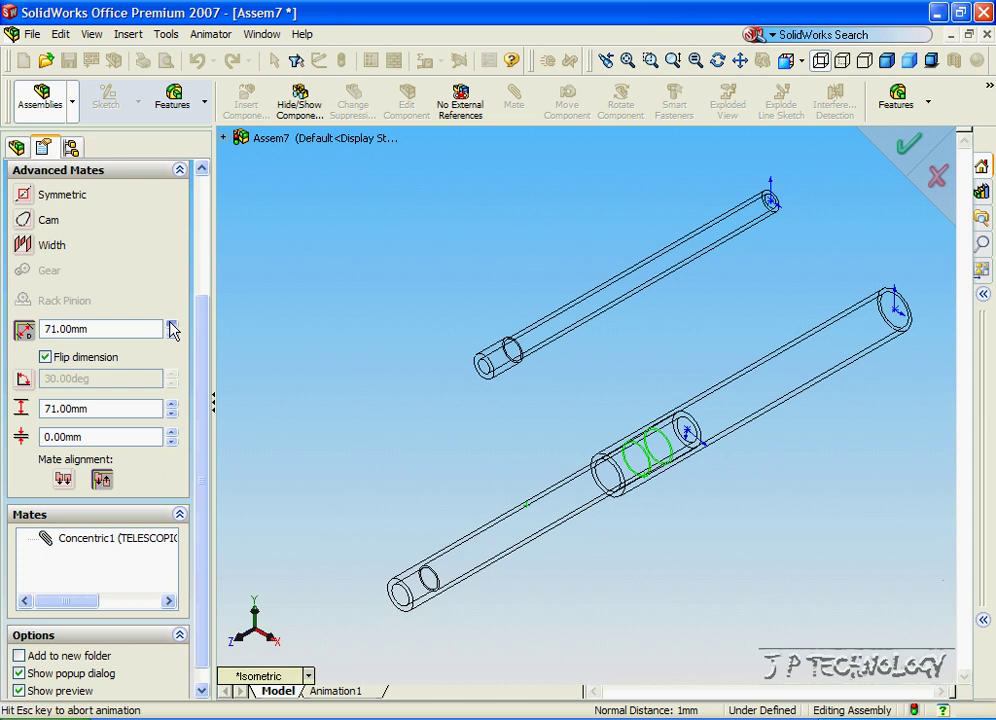
pyautogui.click(171, 324)
pyautogui.doubleClick(93, 328)
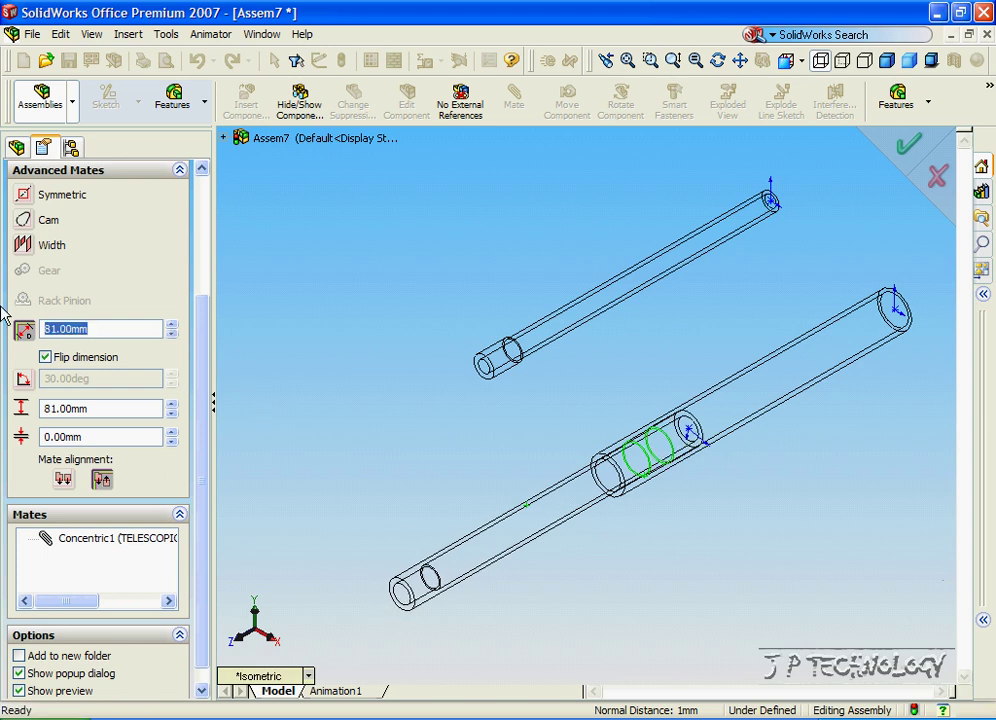
pyautogui.write('1000')
pyautogui.press('Return')
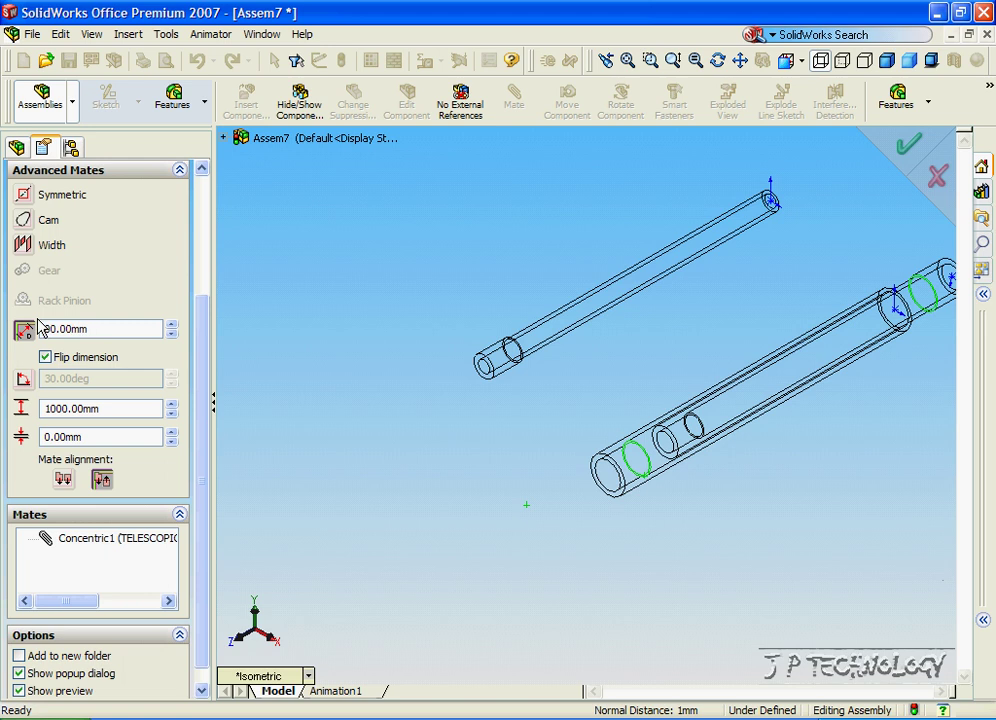
pyautogui.write('0')
pyautogui.press('Return')
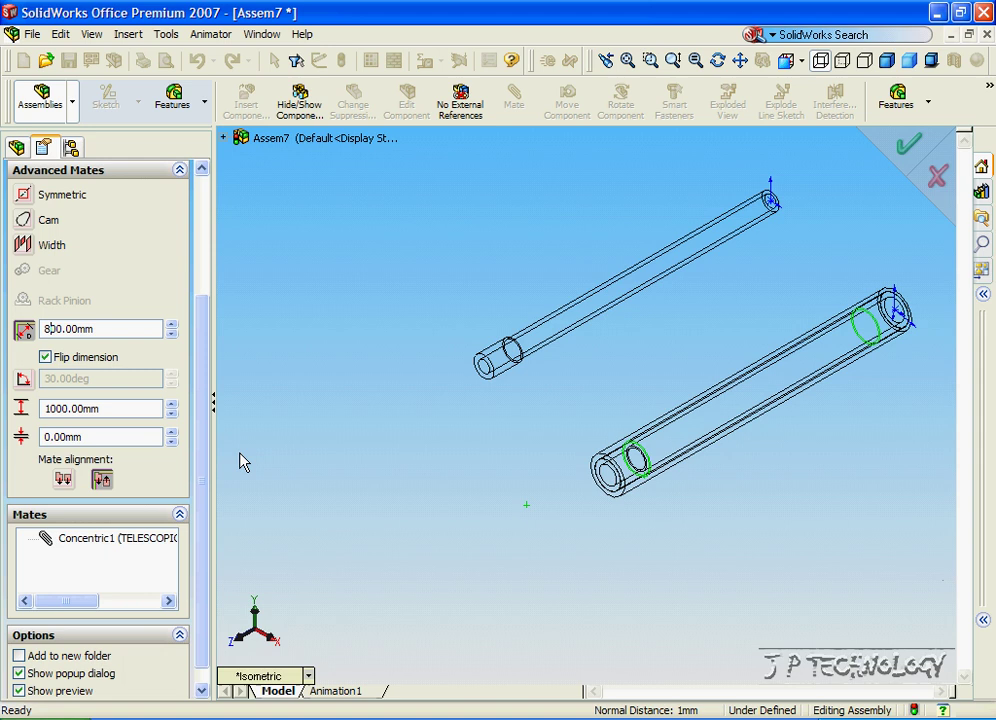
# - Set the maximum to 800 mm and the distance to 50 mm, then confirm the mate
pyautogui.click(116, 408)
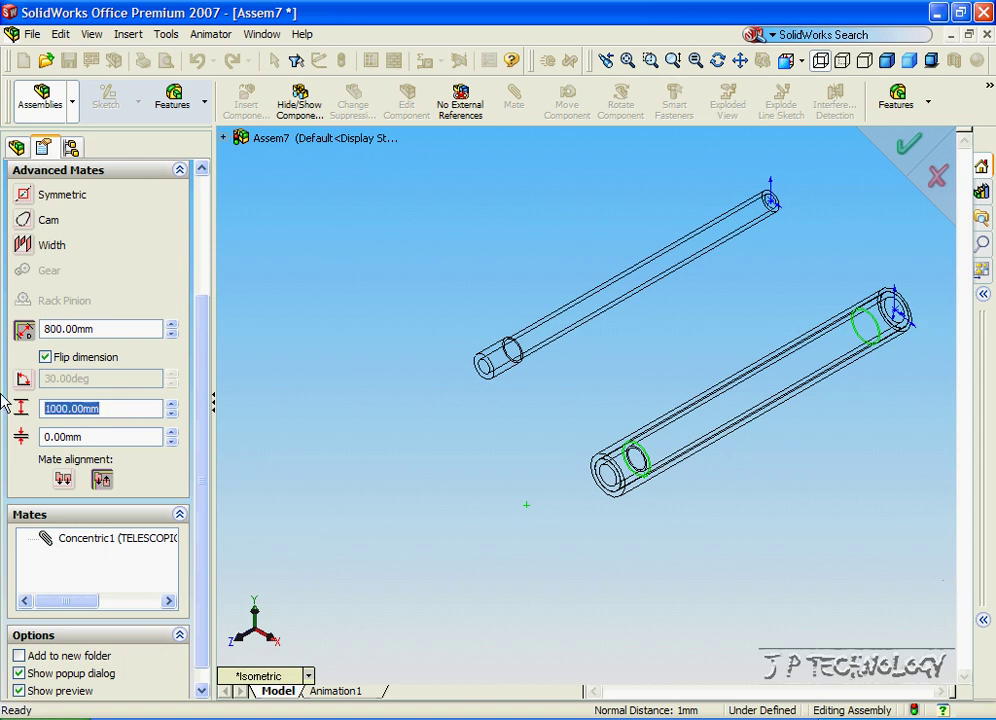
pyautogui.write('800')
pyautogui.press('Return')
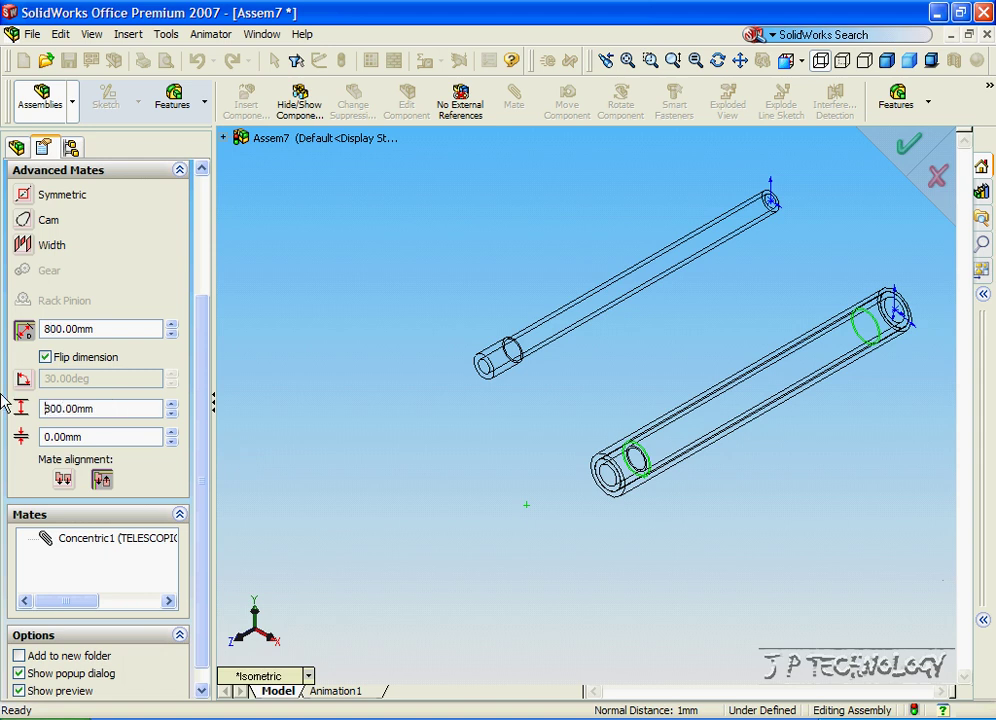
pyautogui.moveTo(119, 328); pyautogui.dragTo(4, 338)
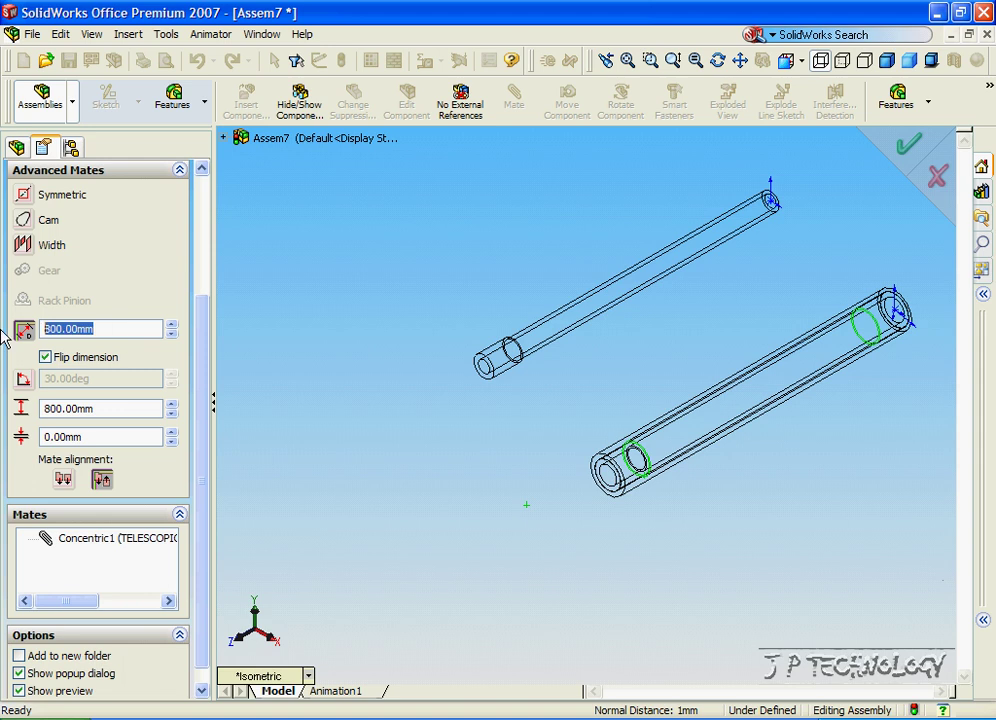
pyautogui.write('50')
pyautogui.press('Return')
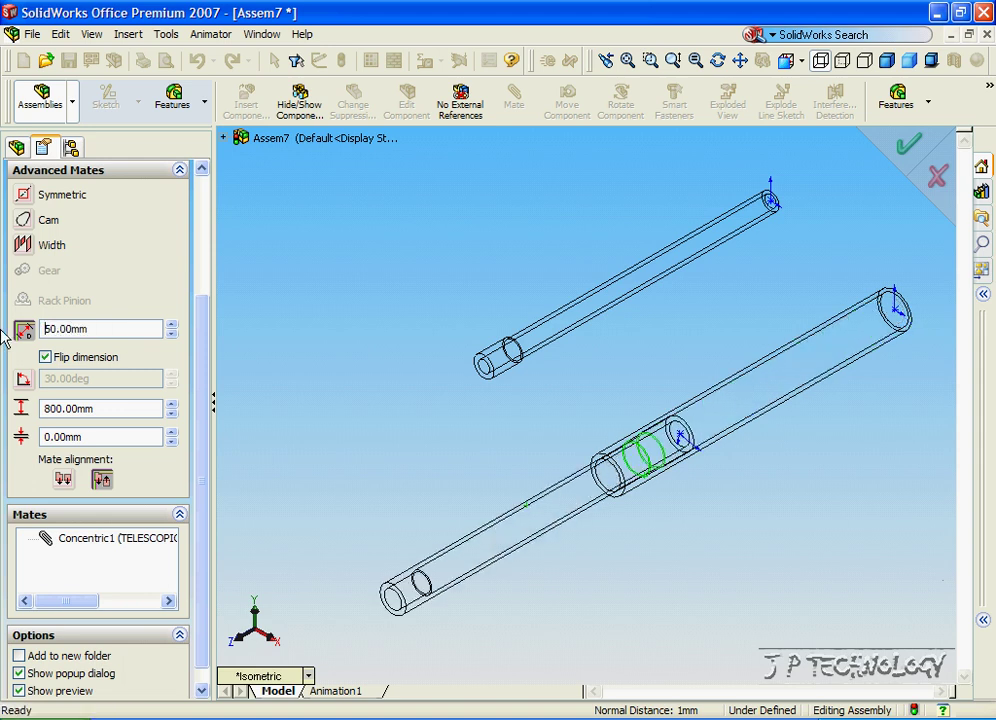
pyautogui.scroll(3, 200, 360)
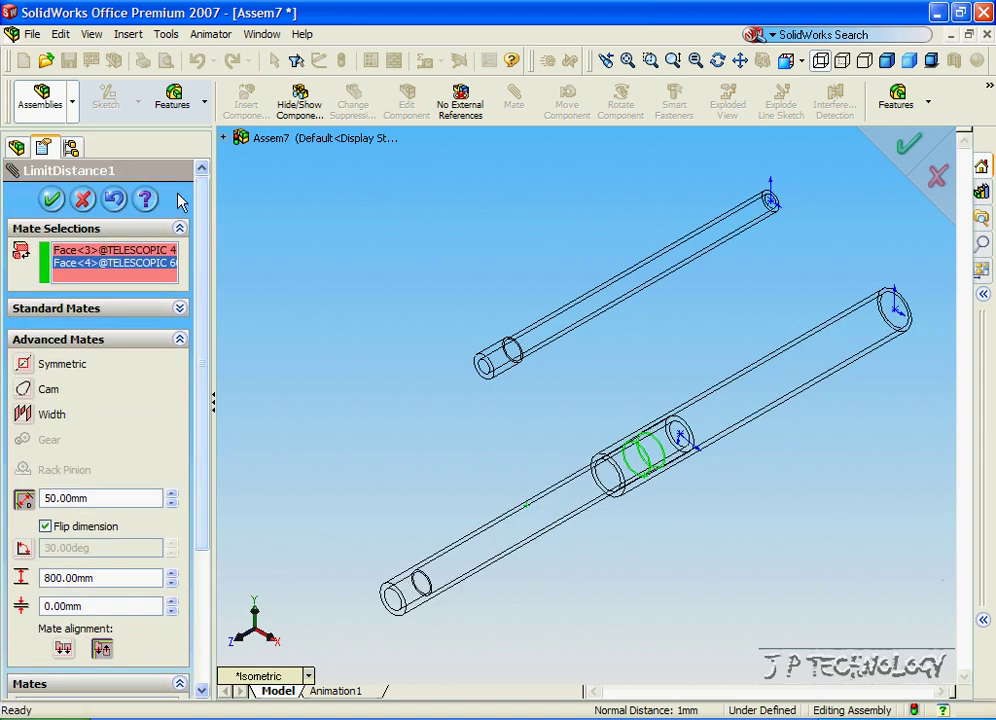
pyautogui.click(51, 199)
pyautogui.click(16, 147)
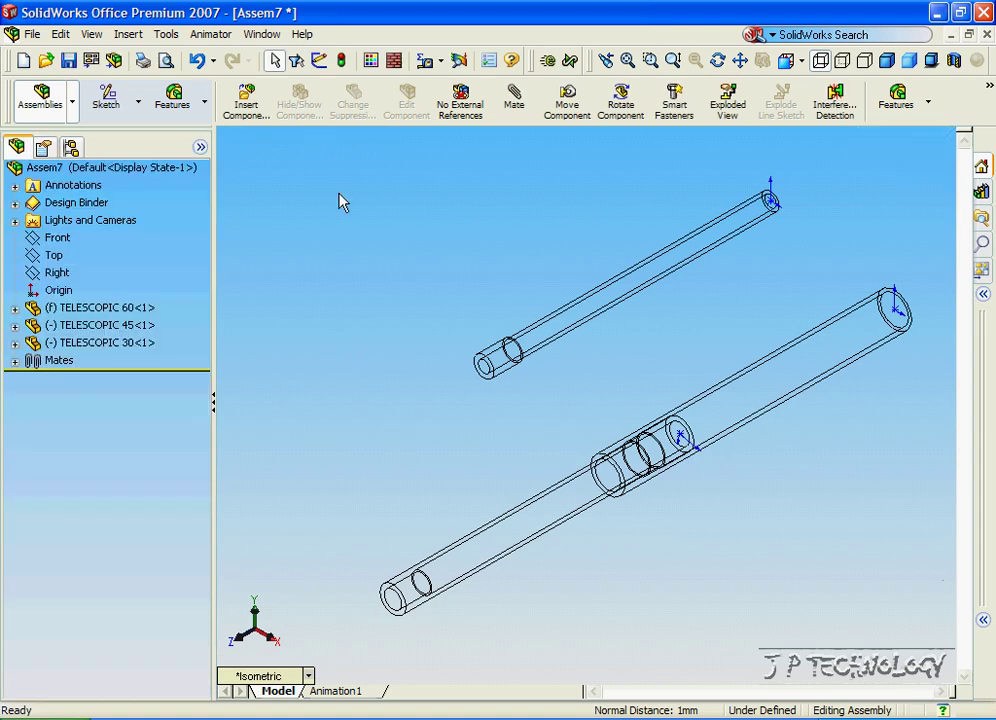
# - Return to shaded-with-edges display and slide the 45 tube along its axis within the 60 tube
pyautogui.click(888, 61)
pyautogui.moveTo(519, 503); pyautogui.dragTo(446, 612)
pyautogui.press('Escape')
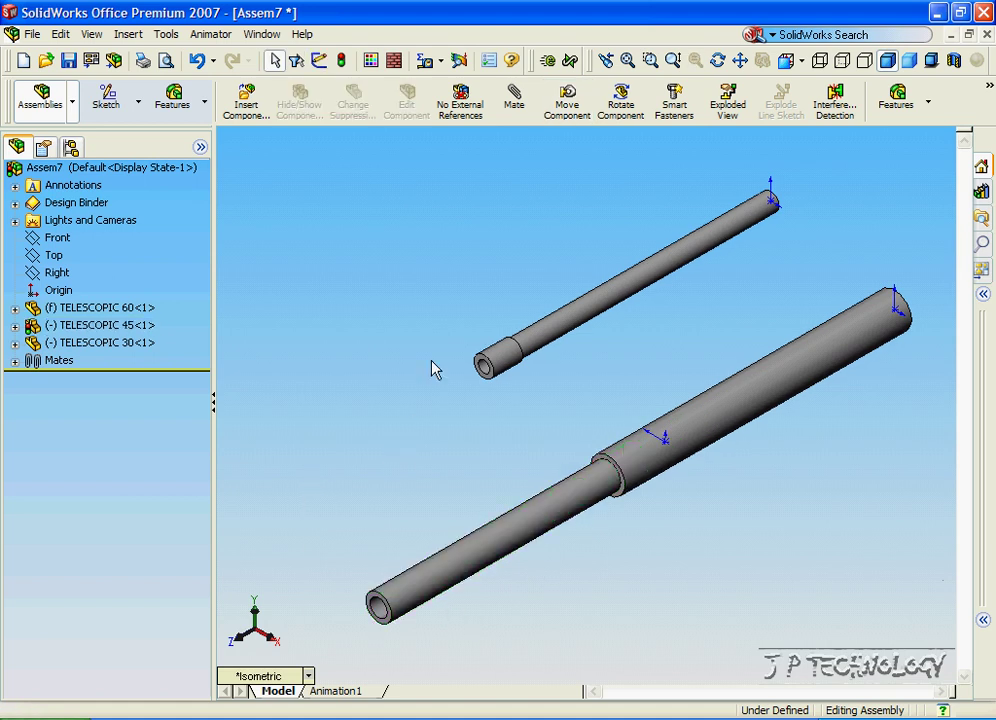
# - Mate the 30 tube concentric to the 45 tube with flipped alignment, then slide it out
pyautogui.click(514, 98)
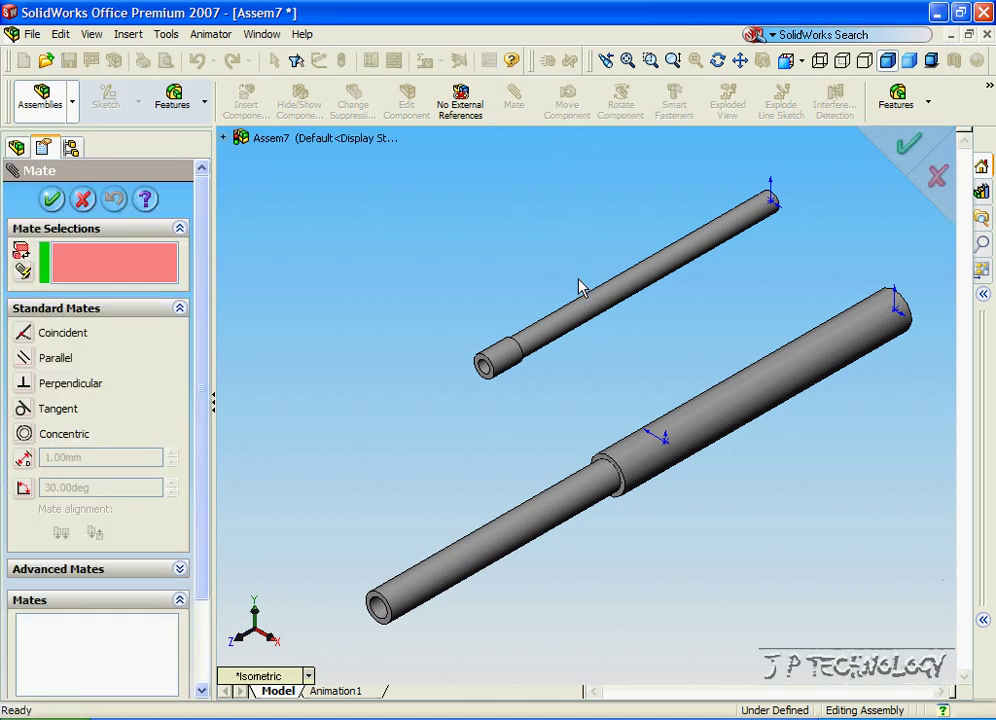
pyautogui.click(581, 314)
pyautogui.click(525, 523)
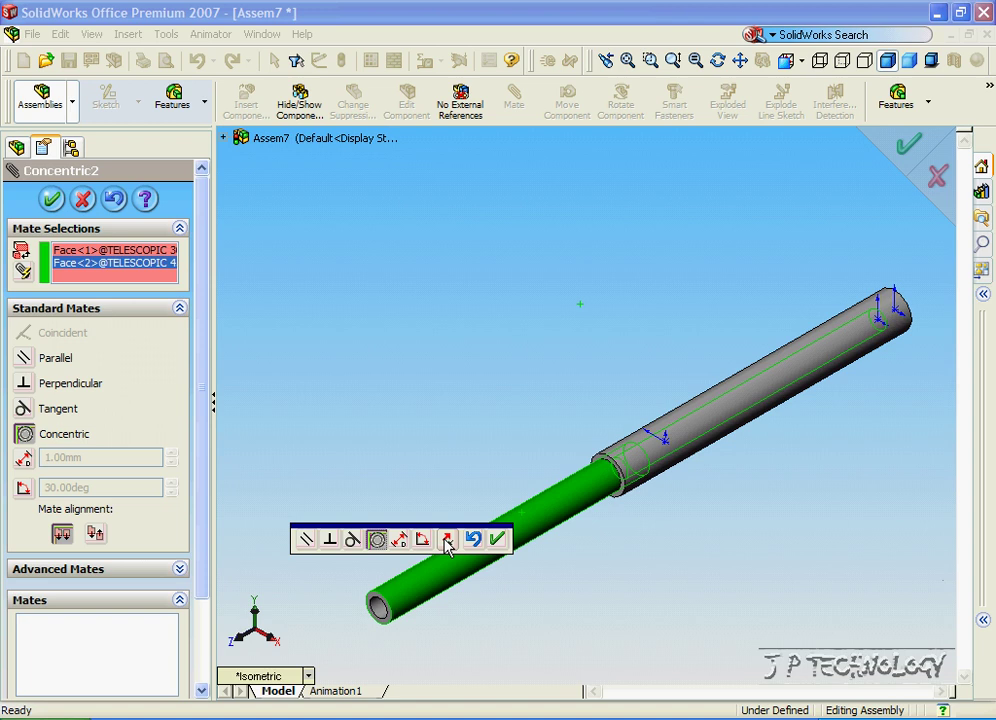
pyautogui.click(447, 541)
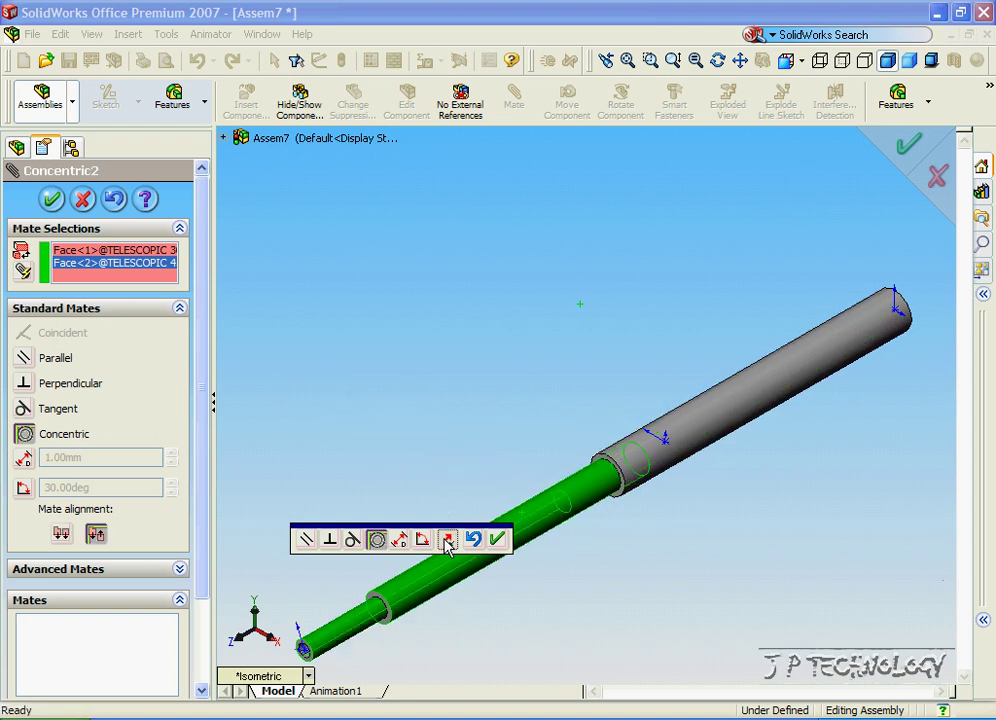
pyautogui.click(499, 543)
pyautogui.scroll(4, 435, 455)
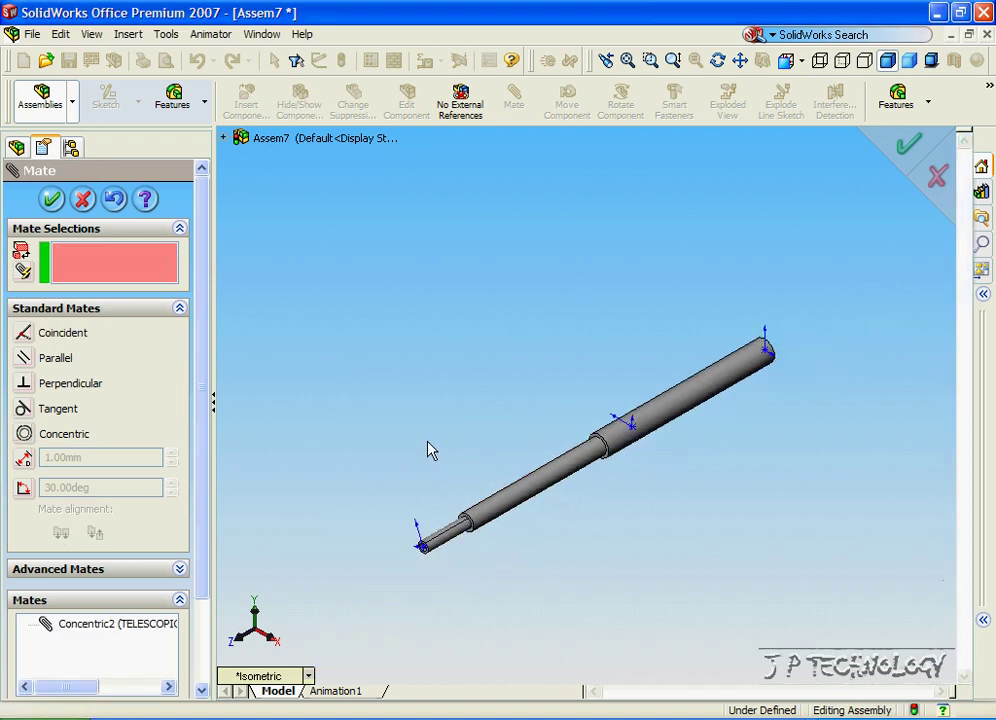
pyautogui.moveTo(497, 502); pyautogui.dragTo(373, 580)
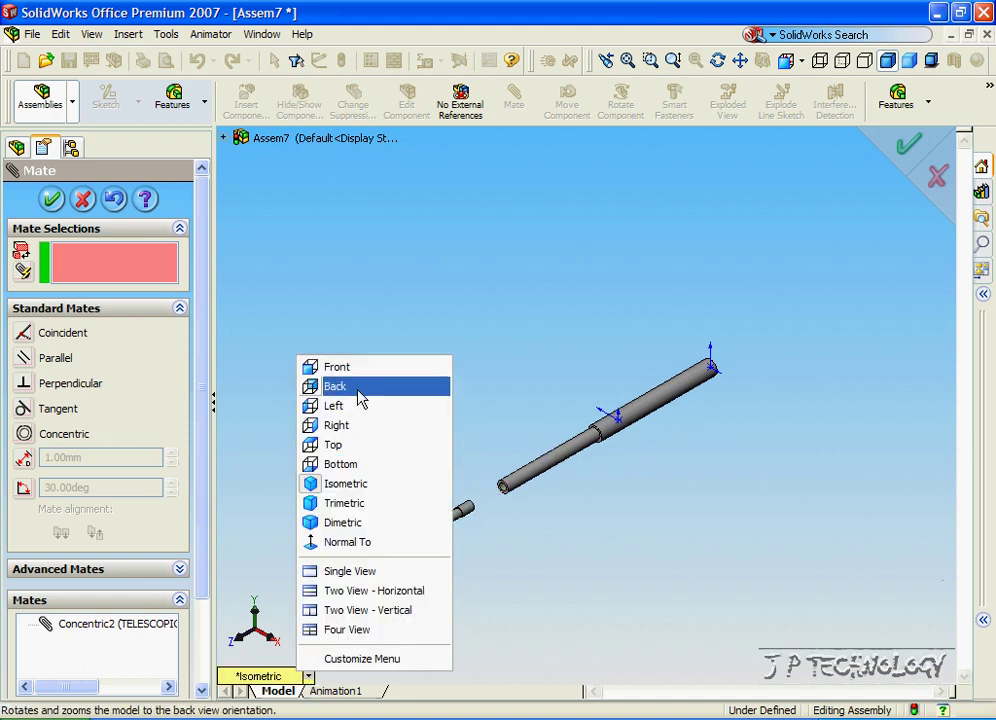
# - Select the end ring faces of the 30 and 45 tubes from Front and Back views and expand Advanced Mates
pyautogui.click(340, 368)
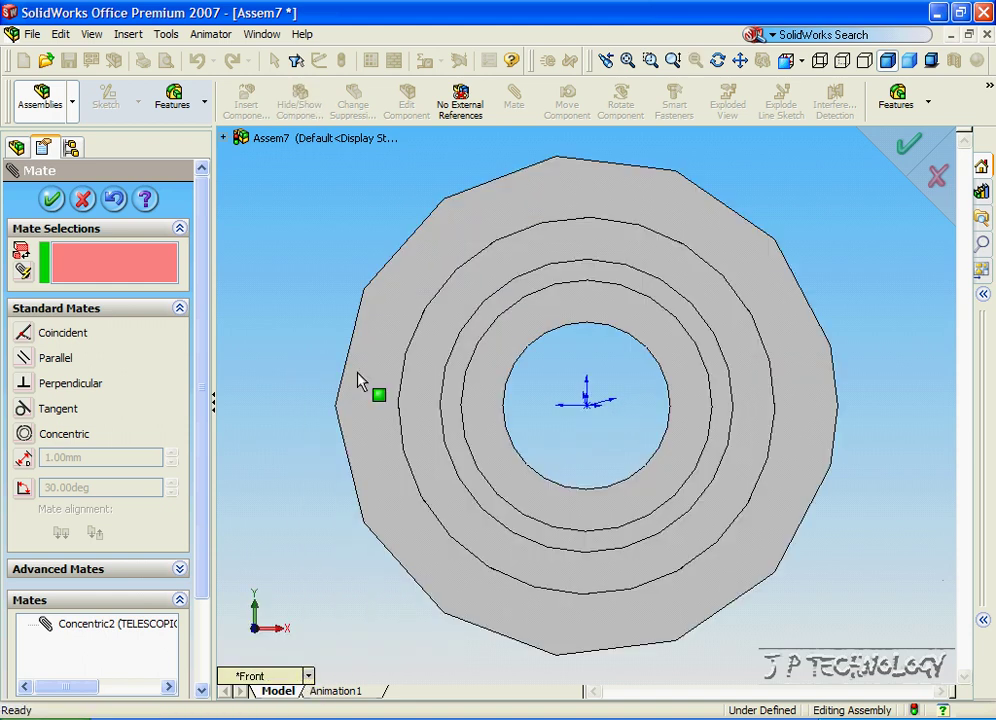
pyautogui.click(510, 306)
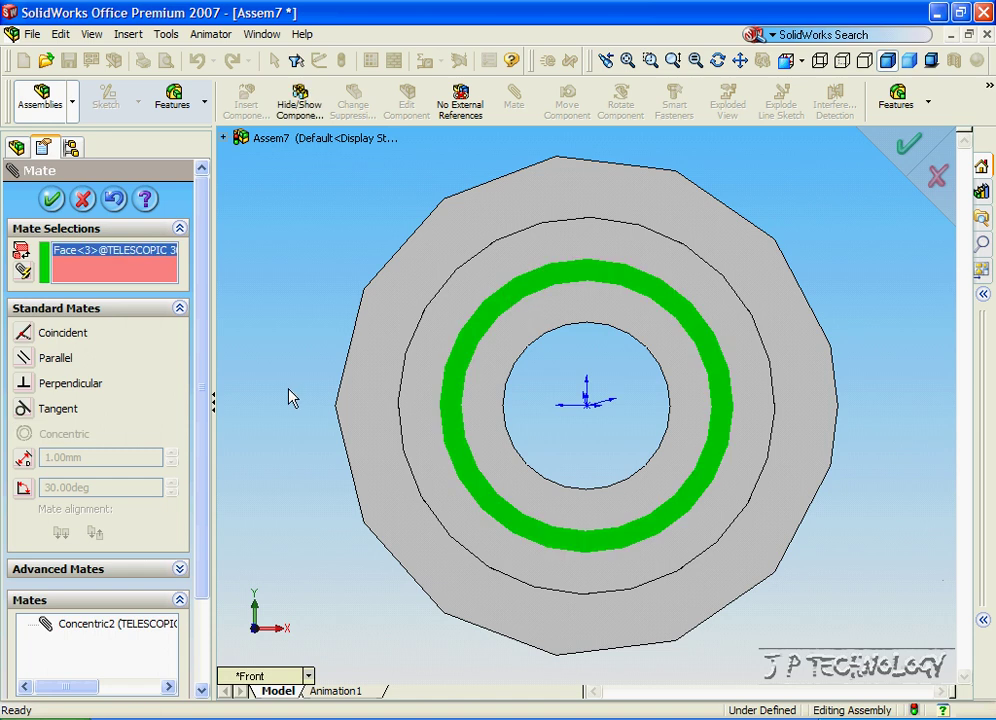
pyautogui.moveTo(290, 396); pyautogui.dragTo(525, 500, button='middle')
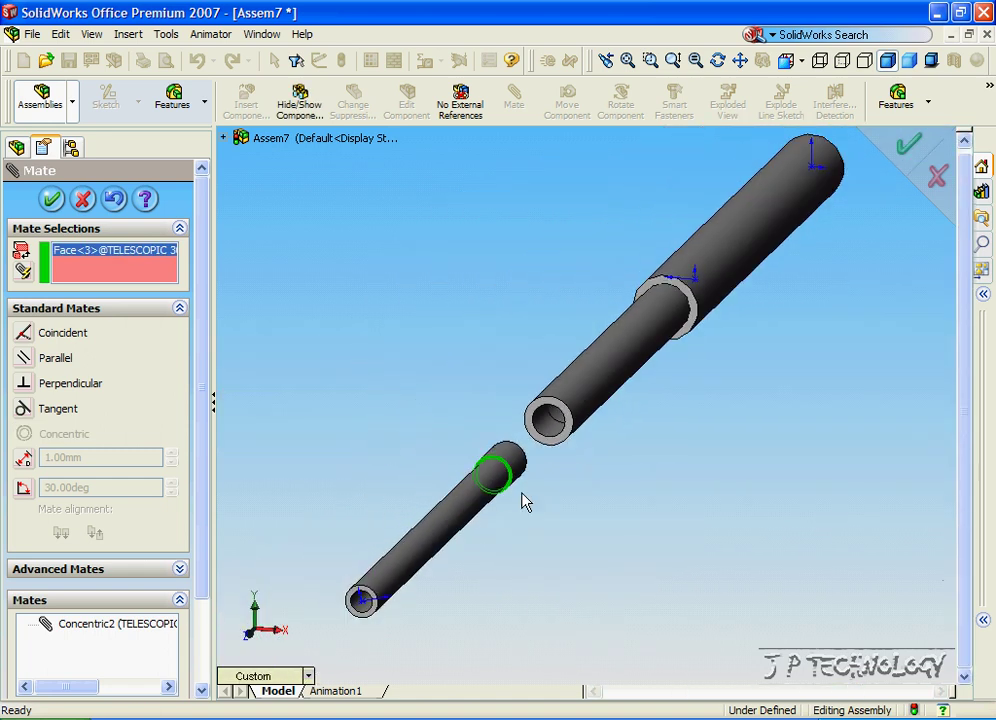
pyautogui.scroll(3, 566, 502)
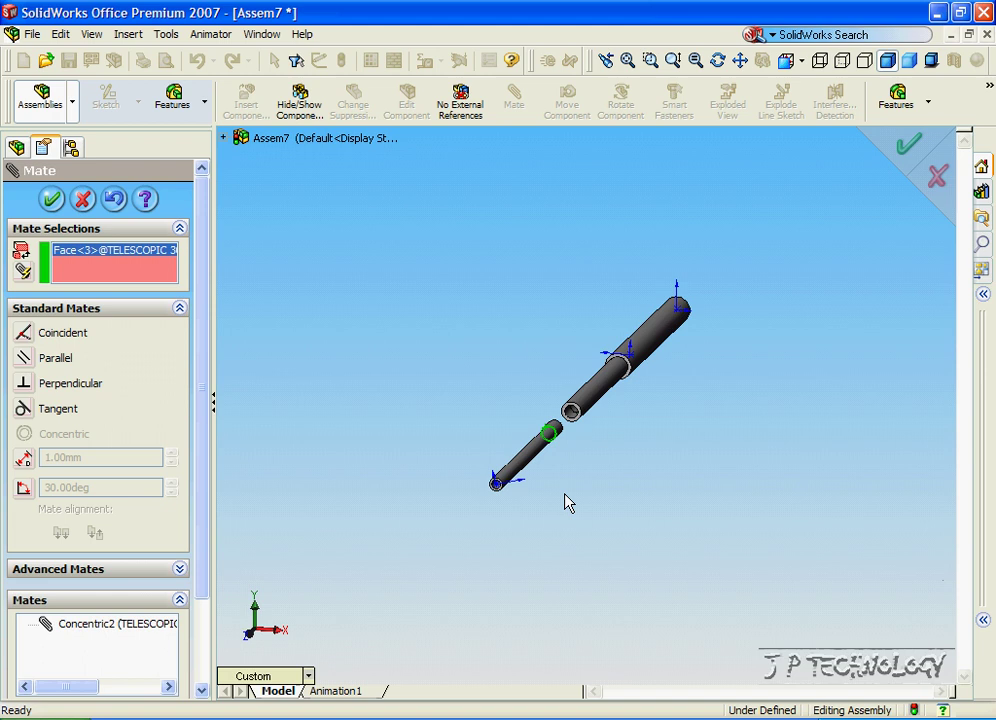
pyautogui.click(308, 676)
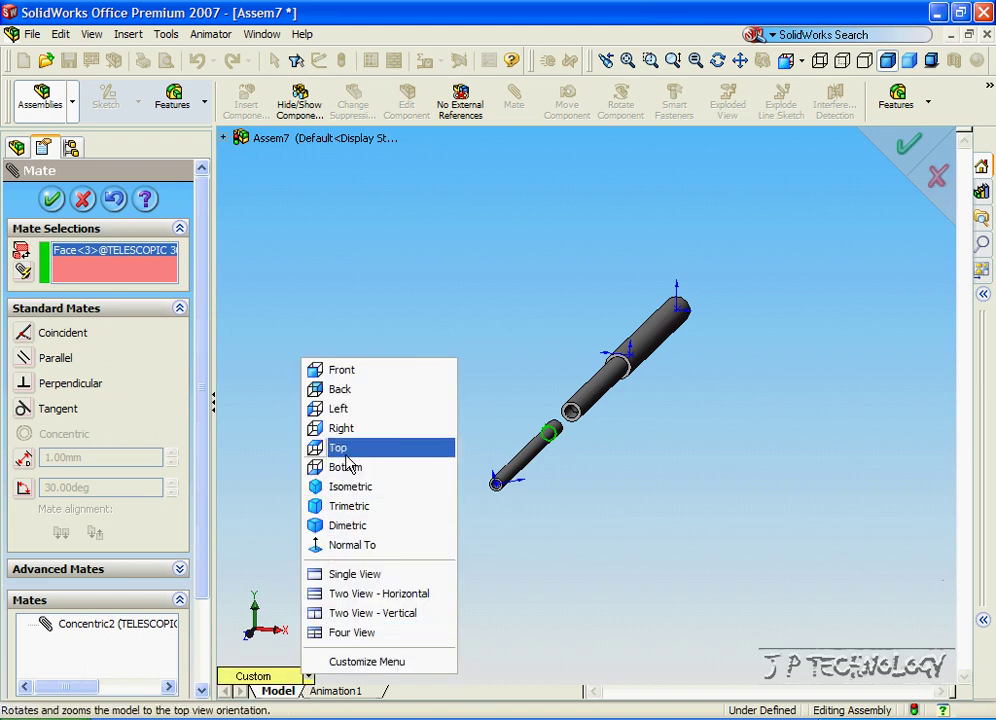
pyautogui.click(356, 390)
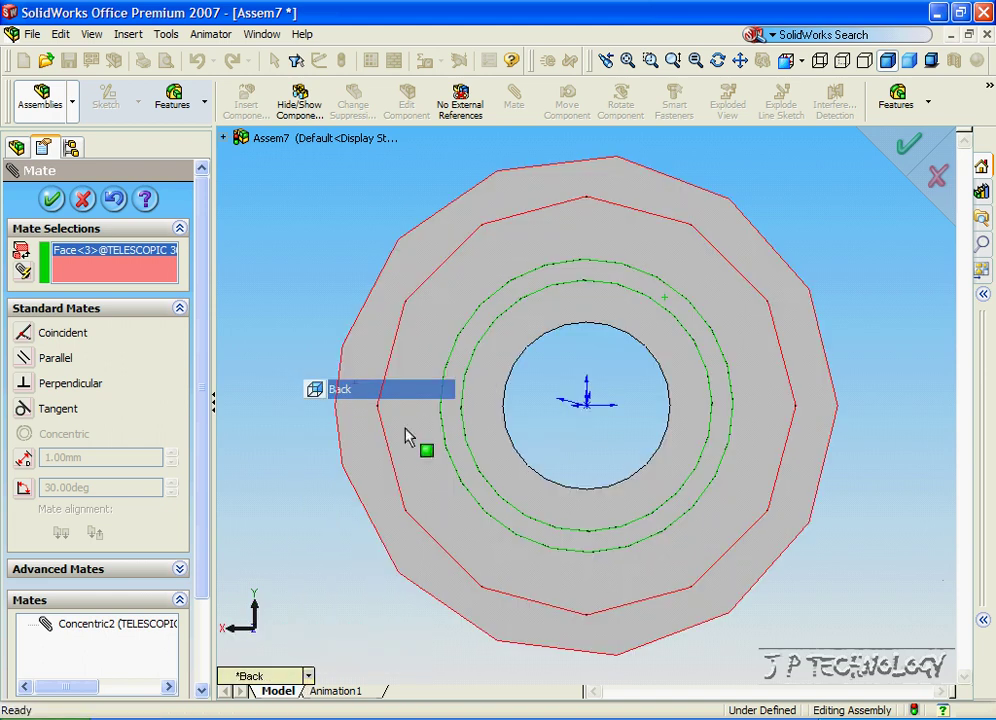
pyautogui.click(516, 293)
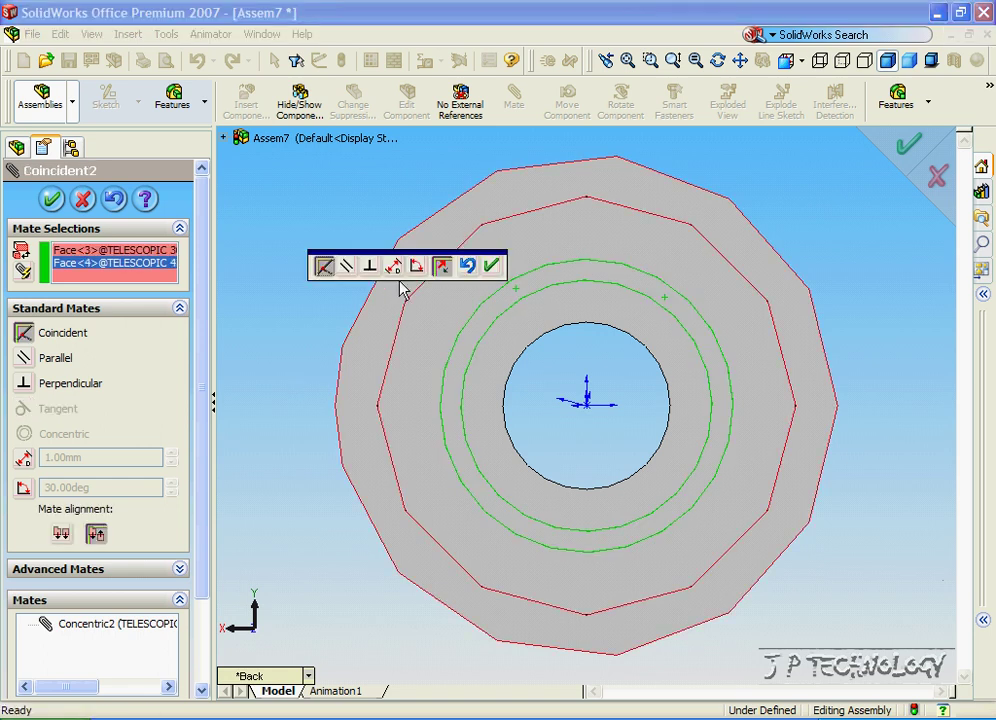
pyautogui.click(180, 569)
# - Choose Limit Distance, switch to an Isometric wireframe view, and set the minimum to 0
pyautogui.click(25, 333)
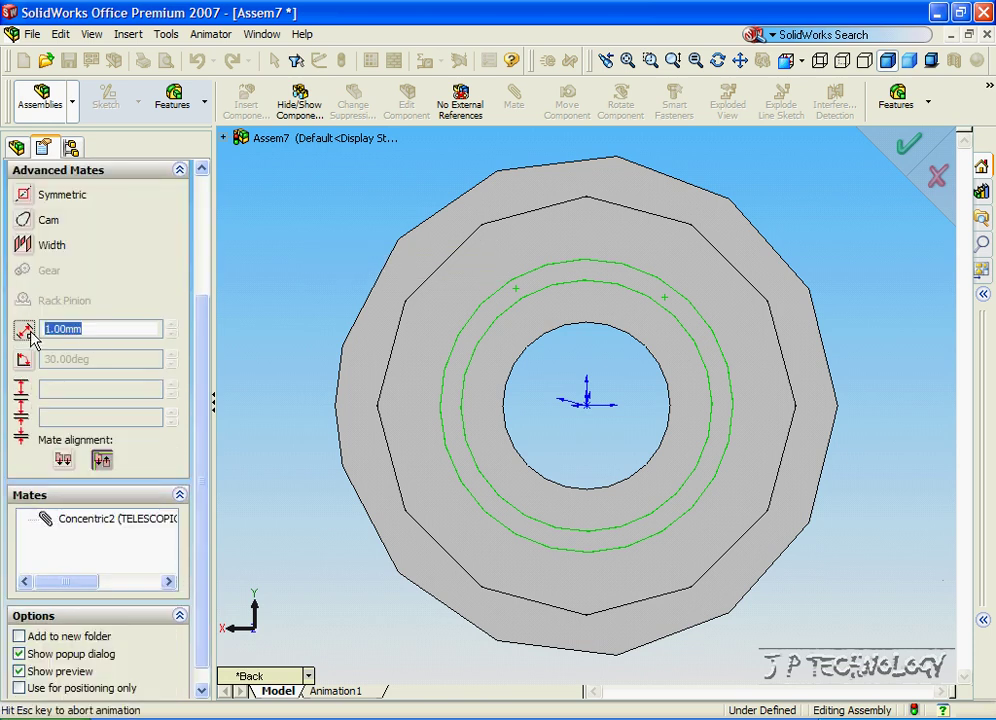
pyautogui.click(308, 676)
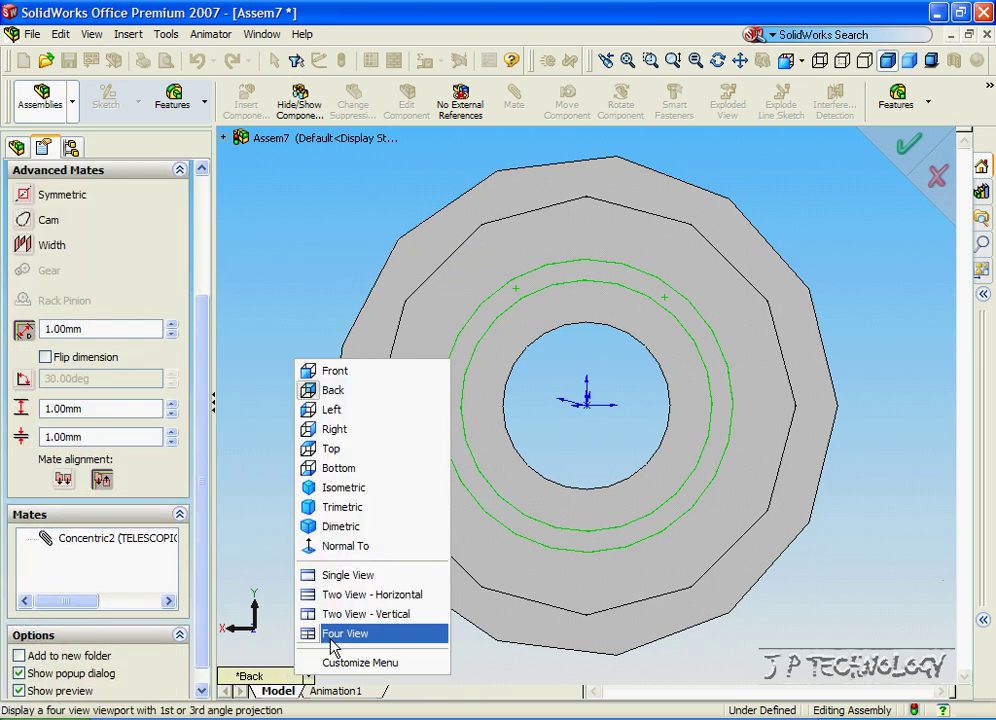
pyautogui.click(366, 490)
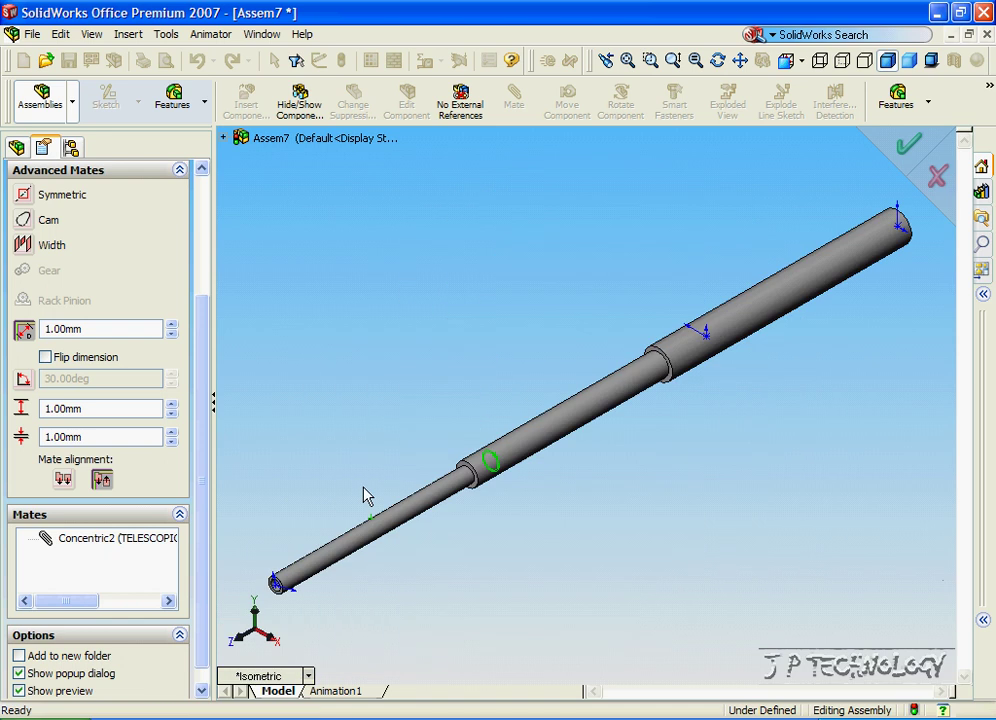
pyautogui.click(824, 62)
pyautogui.click(113, 434)
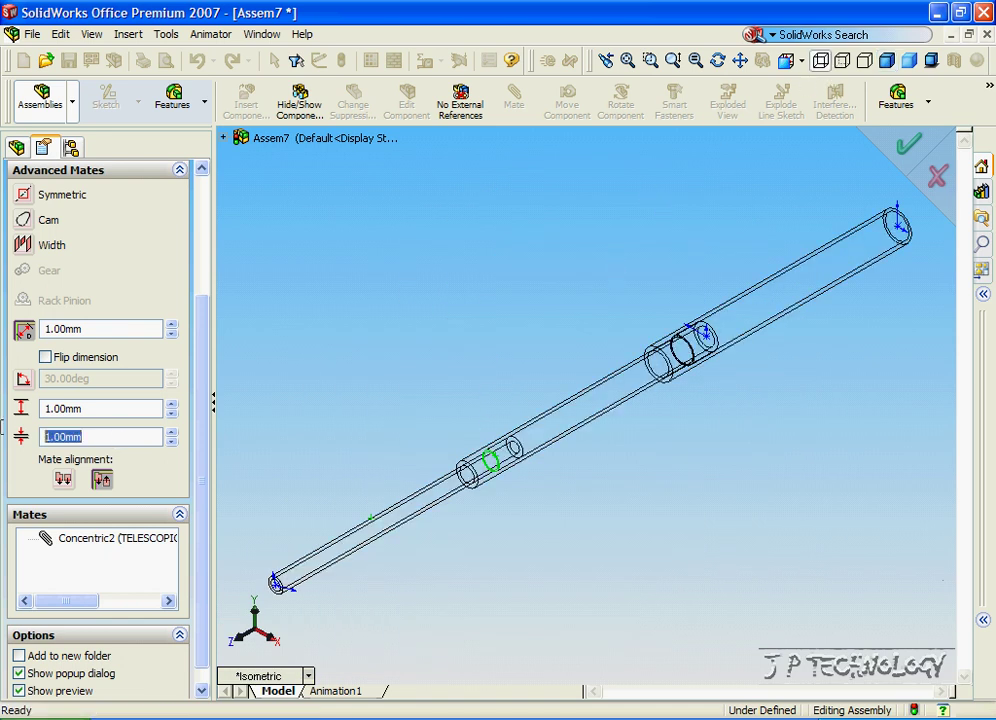
pyautogui.write('0')
pyautogui.press('Return')
# - Set the maximum and distance to 800 mm, check Flip dimension, and accept the mate
pyautogui.click(93, 410)
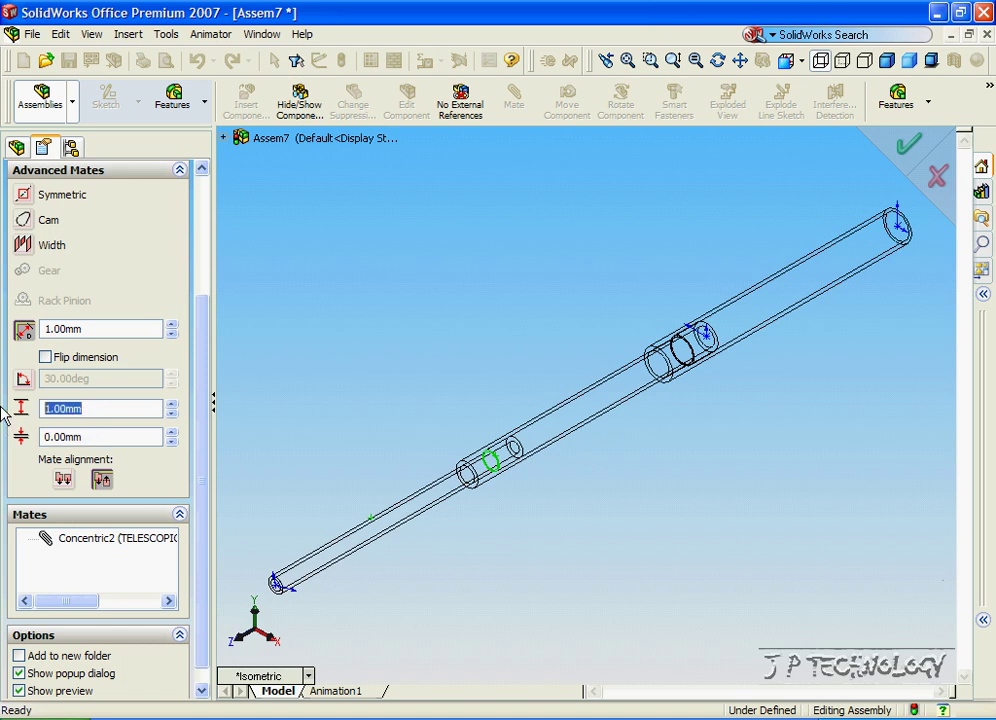
pyautogui.write('800')
pyautogui.press('Return')
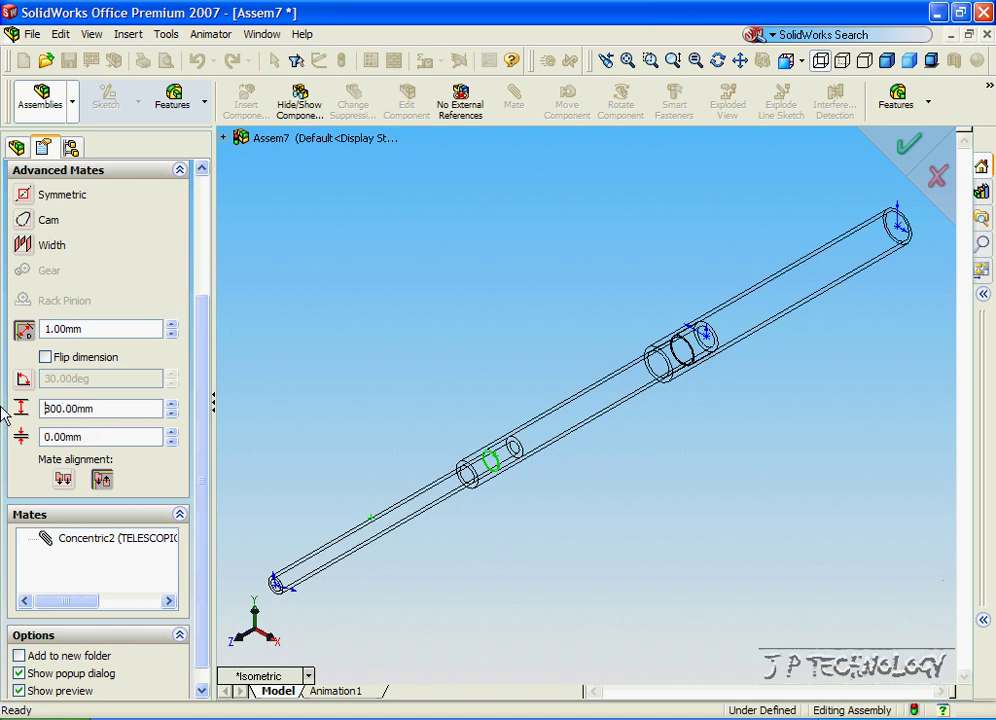
pyautogui.click(103, 329)
pyautogui.write('800')
pyautogui.press('Return')
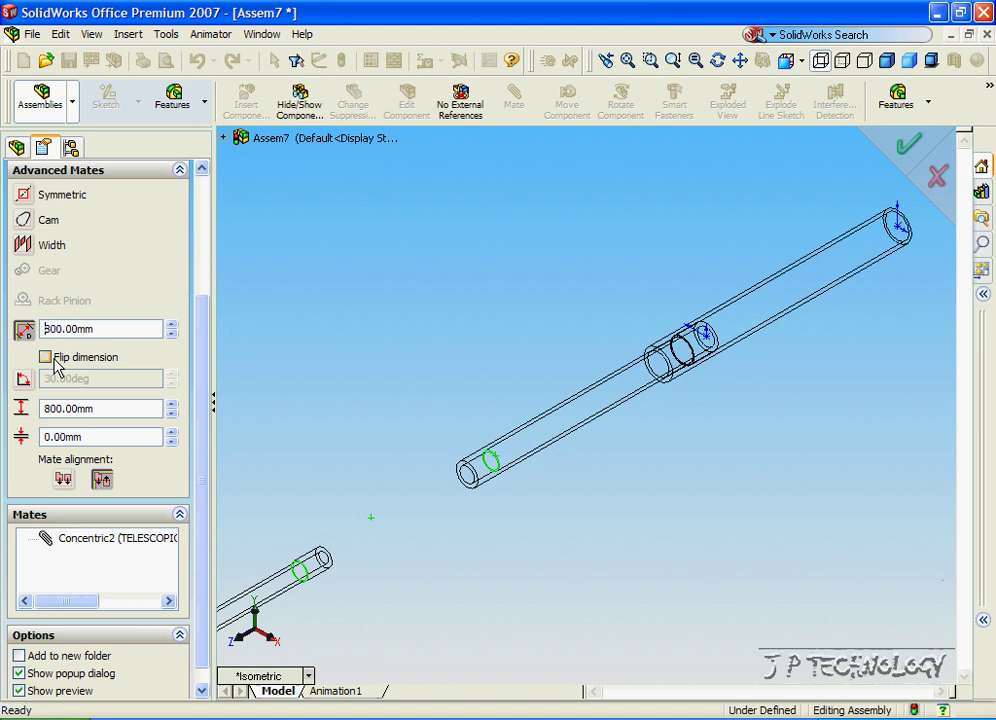
pyautogui.click(45, 357)
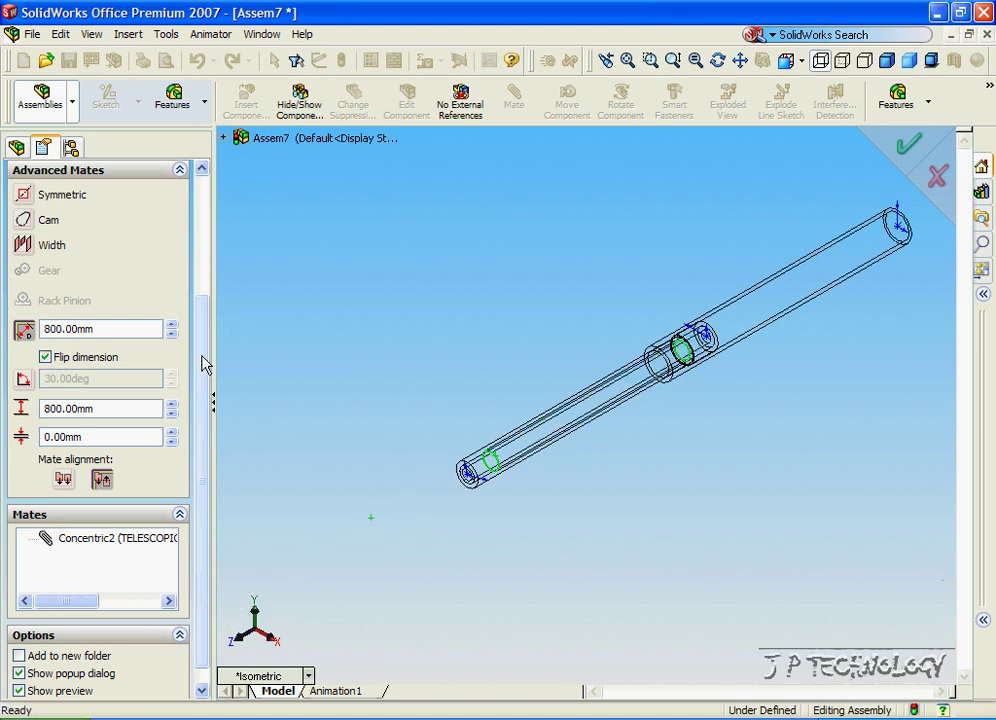
pyautogui.moveTo(201, 361); pyautogui.dragTo(196, 196)
pyautogui.click(53, 201)
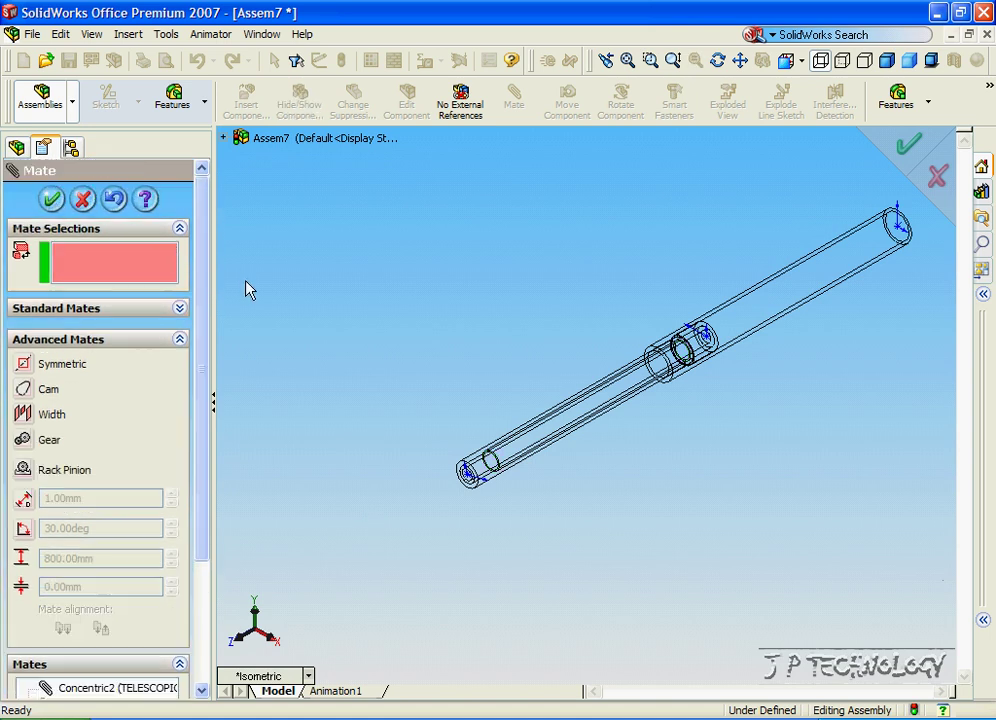
# - Close the mate tool, restore Shaded With Edges display, and drag the 30 tube outward
pyautogui.click(49, 200)
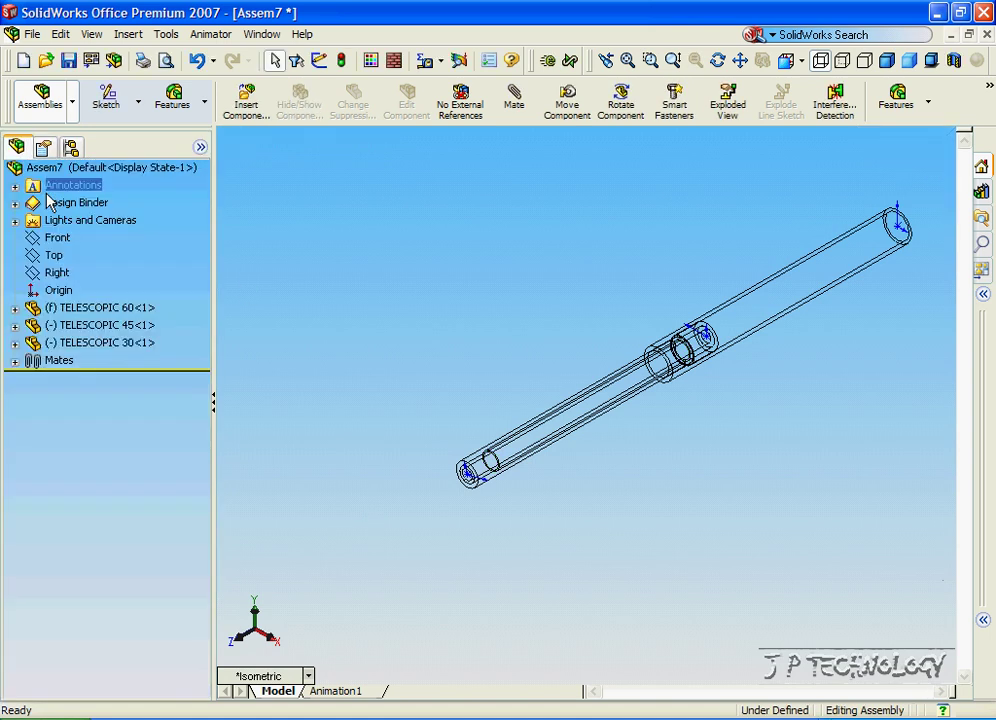
pyautogui.click(888, 63)
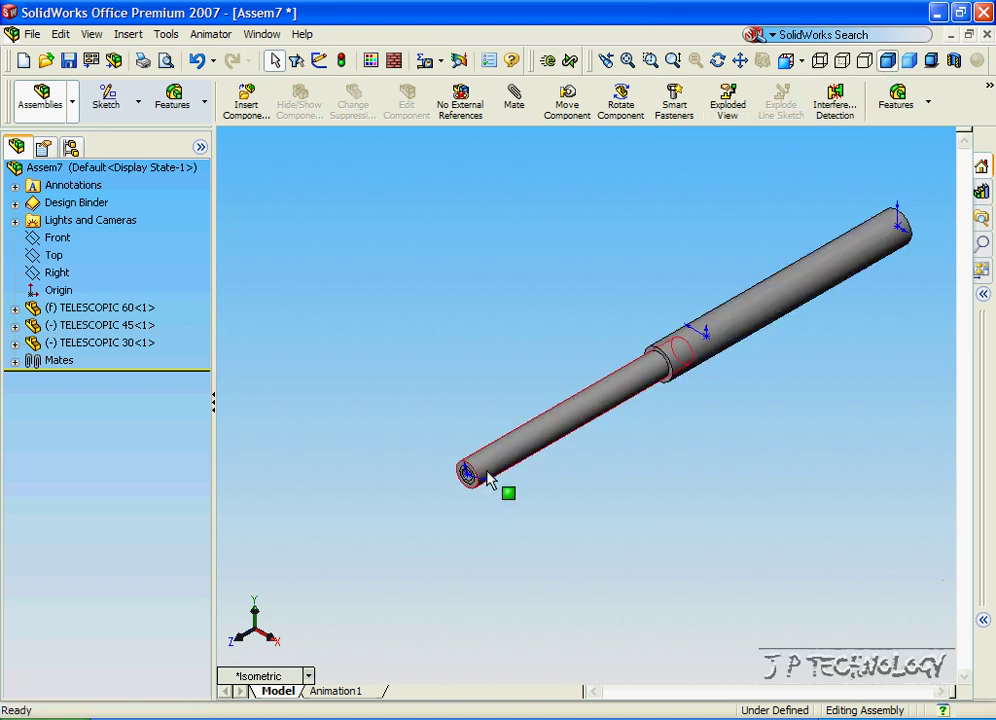
pyautogui.moveTo(470, 480); pyautogui.dragTo(286, 657)
pyautogui.press('Escape')
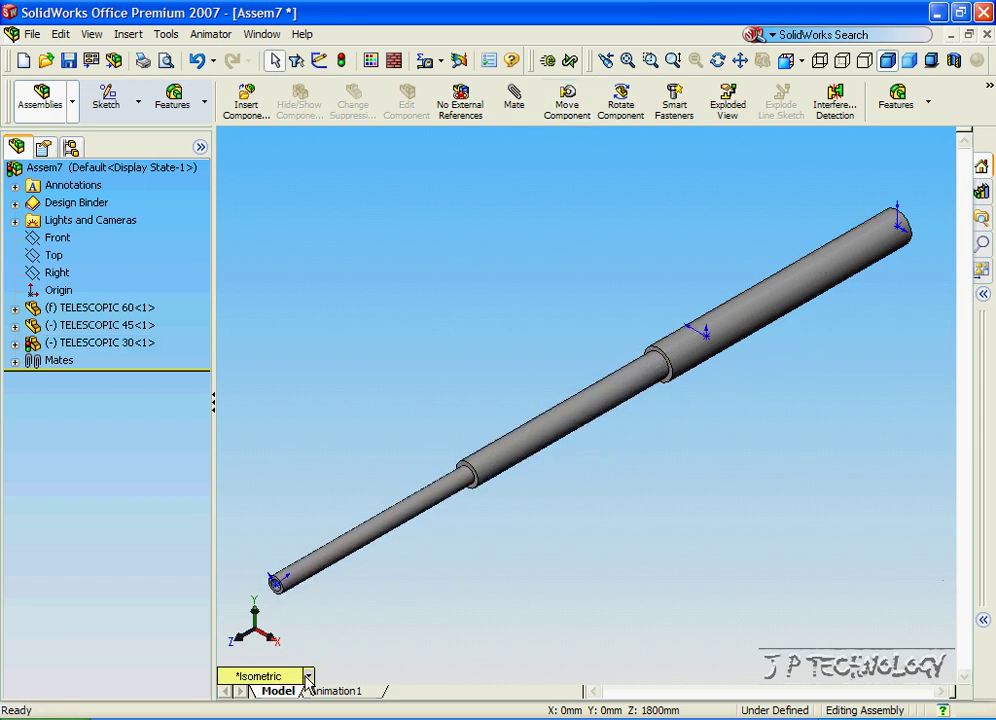
# - From a steeper isometric view, slide the 30 tube along the telescope again
pyautogui.click(308, 676)
pyautogui.click(369, 490)
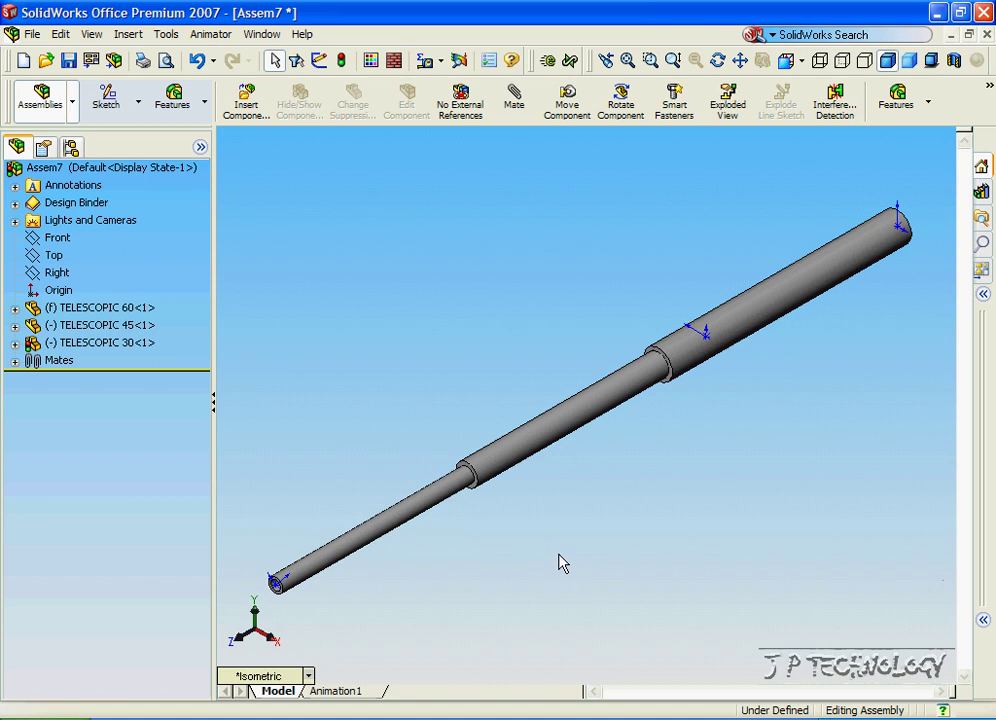
pyautogui.moveTo(562, 562); pyautogui.dragTo(557, 537, button='middle')
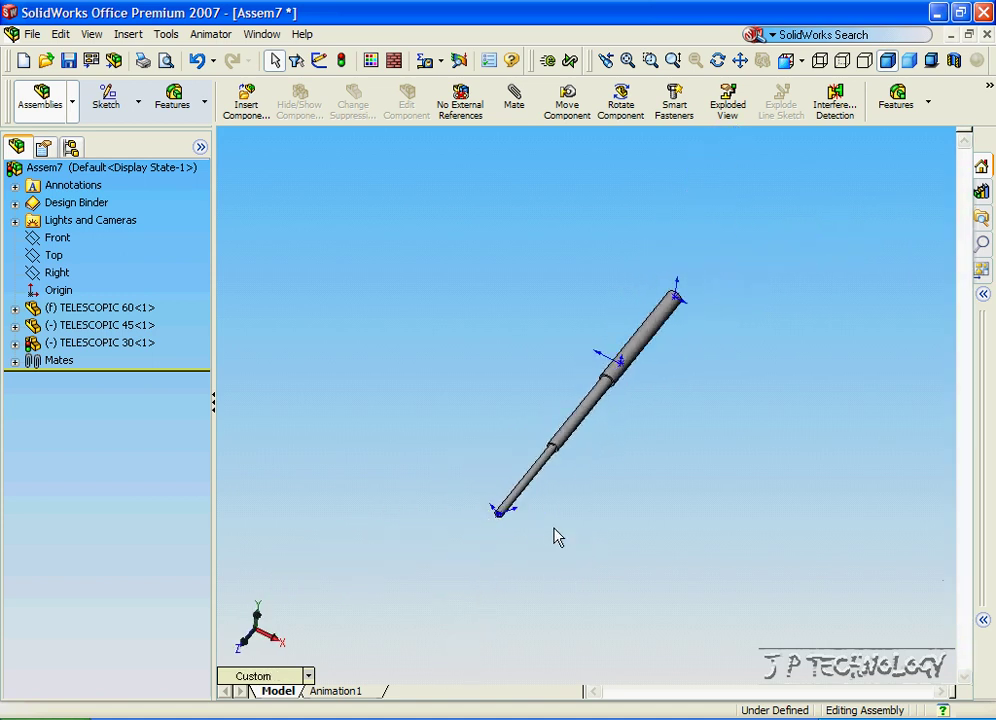
pyautogui.moveTo(534, 494); pyautogui.dragTo(496, 522)
# - Hide the origin markers and show the assembly in wireframe from the Left view
pyautogui.click(100, 167)
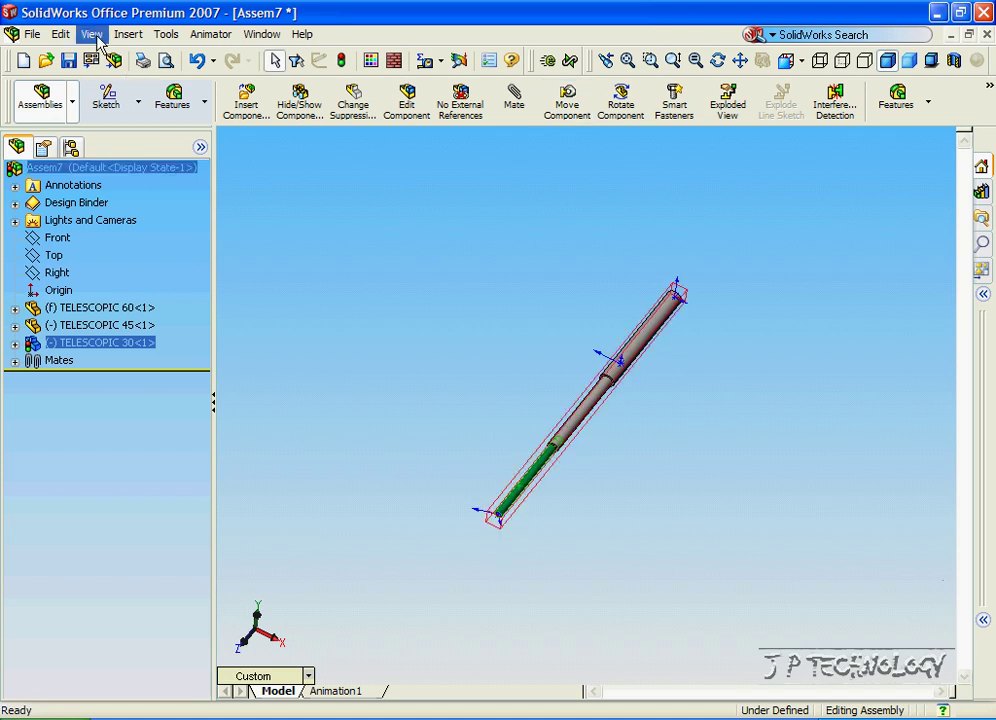
pyautogui.click(91, 35)
pyautogui.click(140, 231)
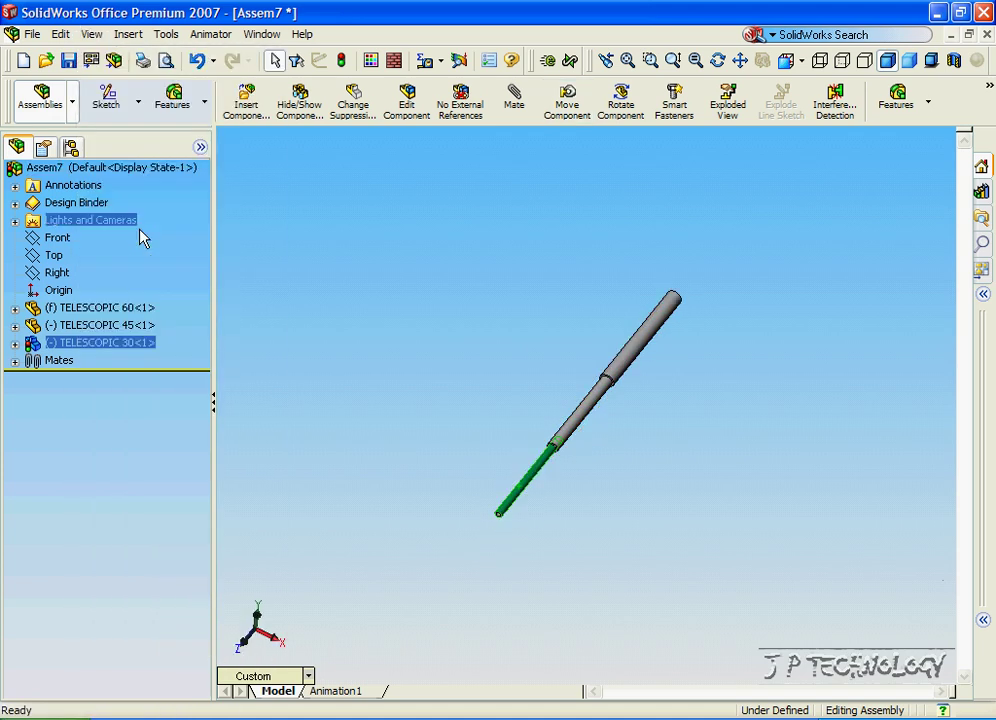
pyautogui.click(820, 61)
pyautogui.click(309, 676)
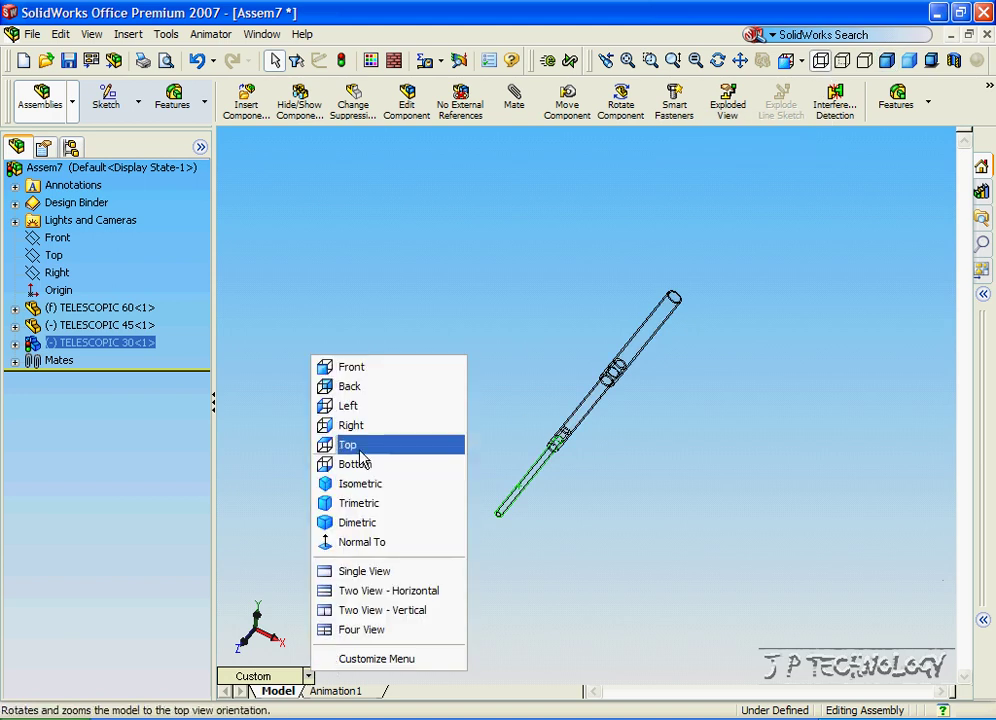
pyautogui.click(362, 406)
# - Drag the 30 tube outward, pulling the 45 tube along to full extension
pyautogui.click(578, 521)
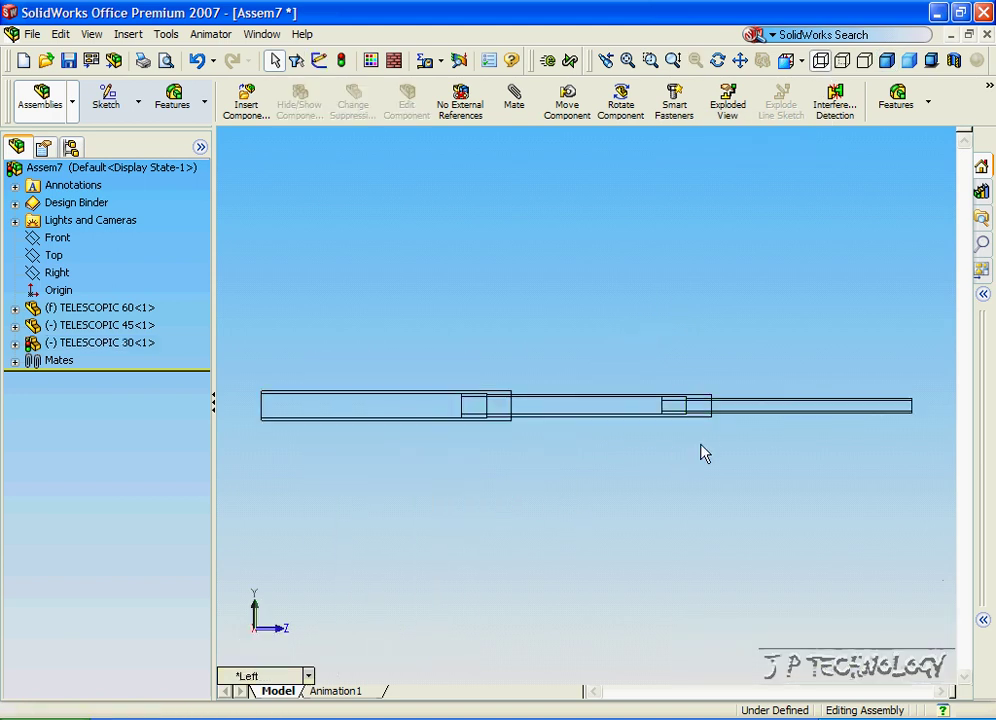
pyautogui.moveTo(901, 407); pyautogui.dragTo(929, 416)
pyautogui.press('Escape')
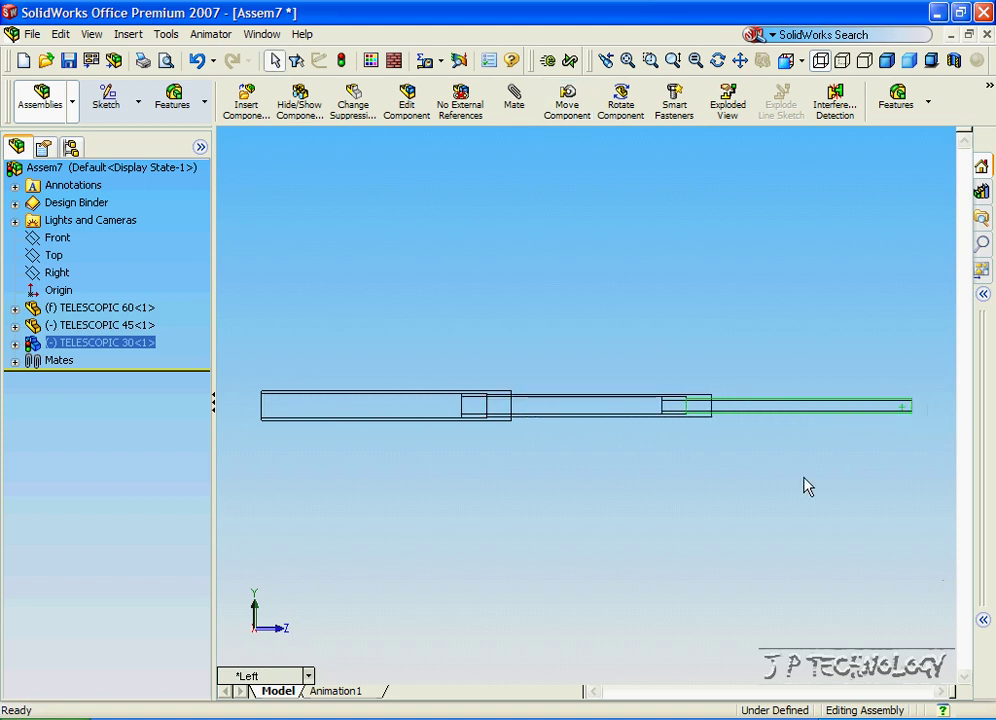
pyautogui.press('Escape')
pyautogui.scroll(-4, 629, 371)
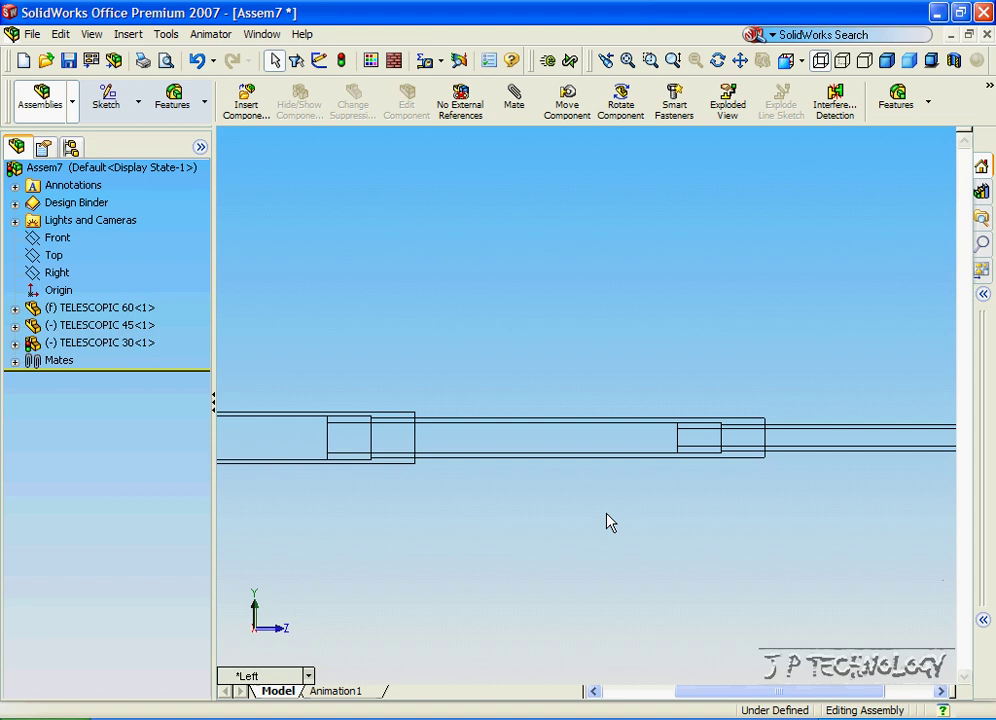
pyautogui.scroll(6, 612, 515)
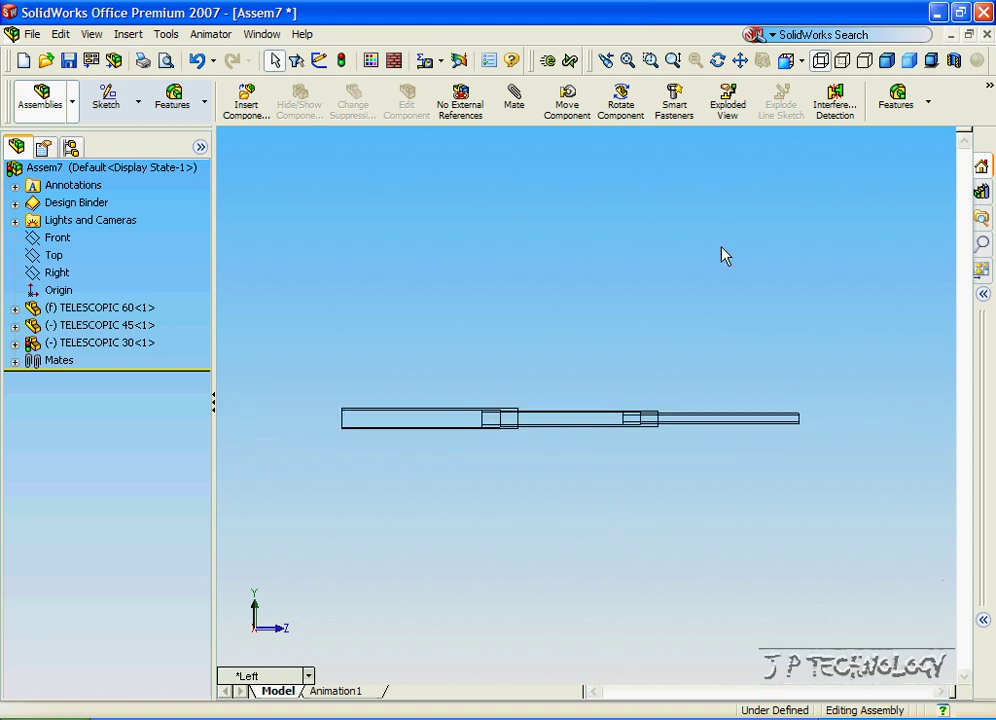
# - Return to Shaded With Edges display in the isometric view
pyautogui.click(897, 62)
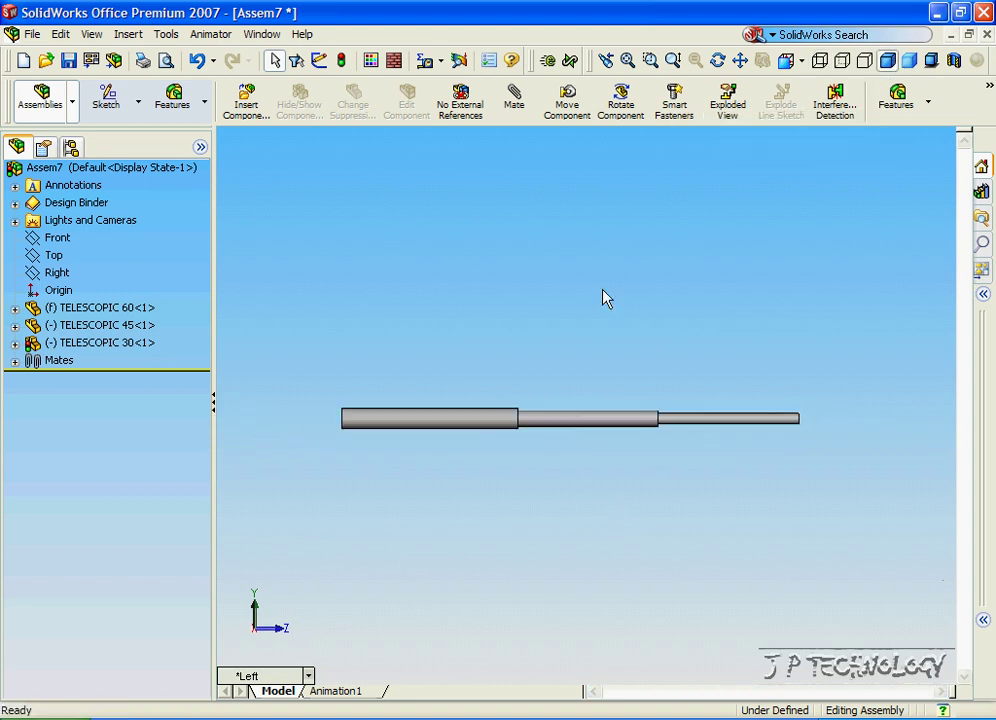
pyautogui.click(308, 676)
pyautogui.click(383, 482)
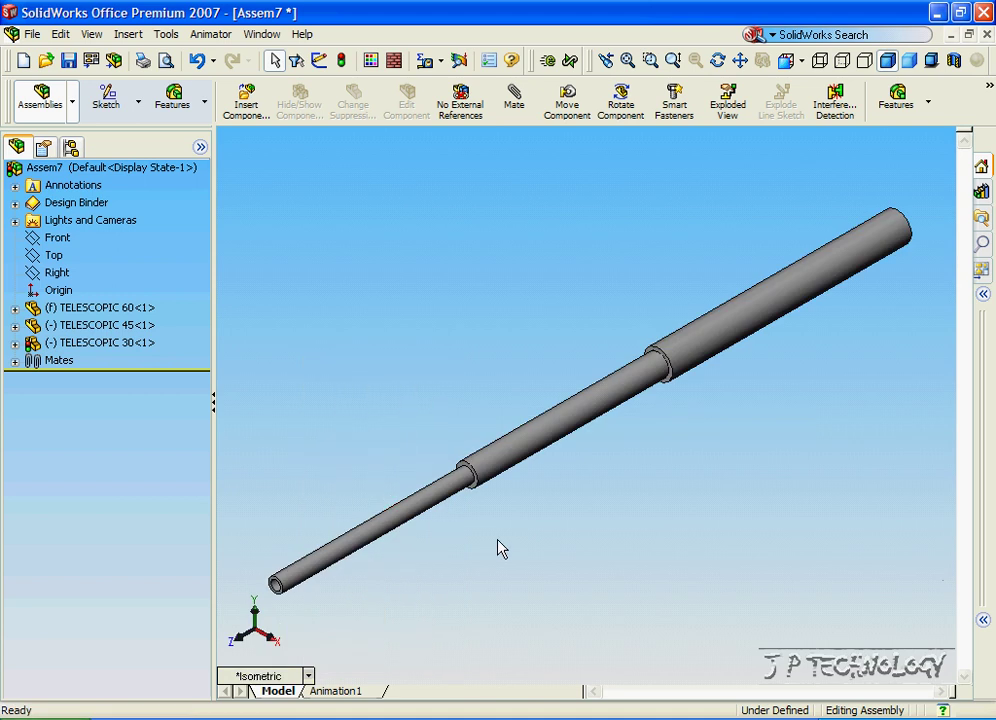